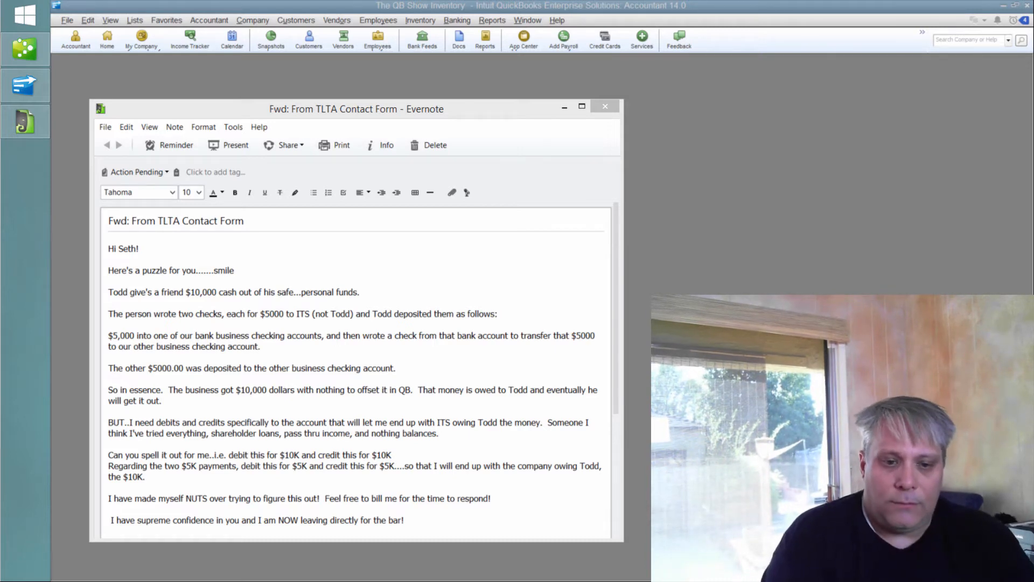
- Put the Evernote note away and open the Chart of Accounts maximized in QuickBooks
{"action": "left_click_drag", "start_coordinate": [505, 109], "coordinate": [0, 97]}
{"action": "left_click", "coordinate": [488, 117]}
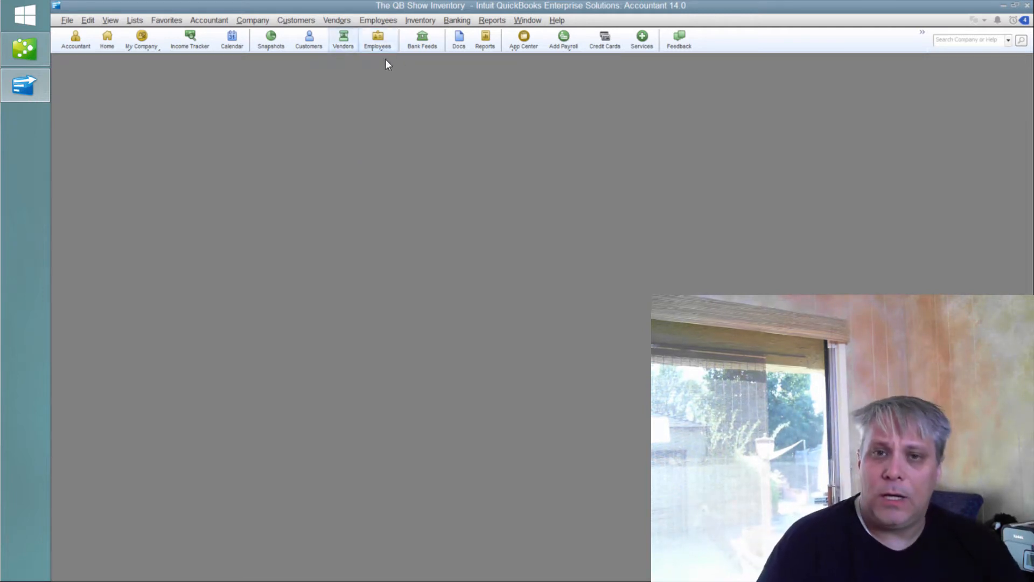
{"action": "left_click", "coordinate": [457, 20]}
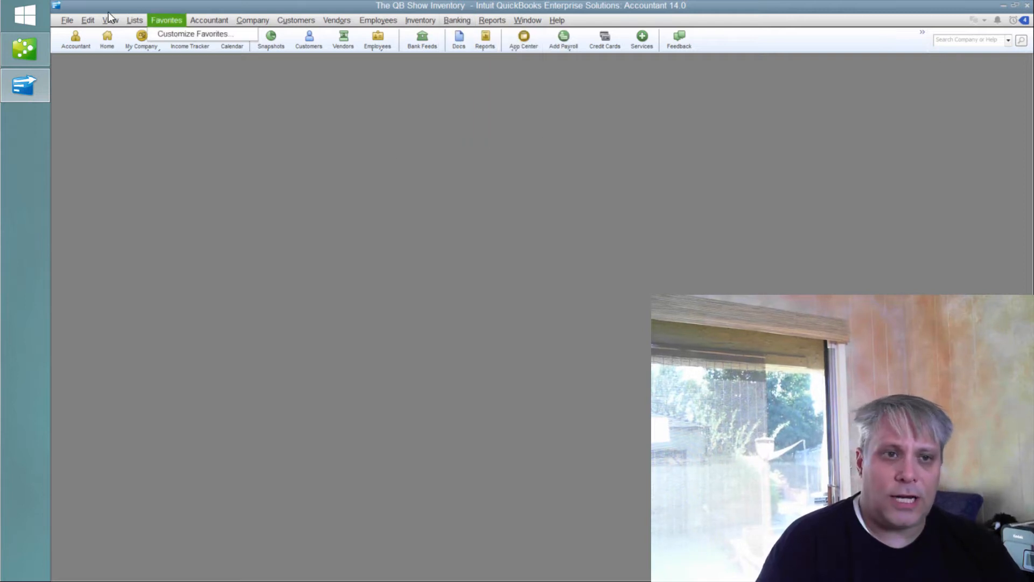
{"action": "left_click", "coordinate": [151, 33]}
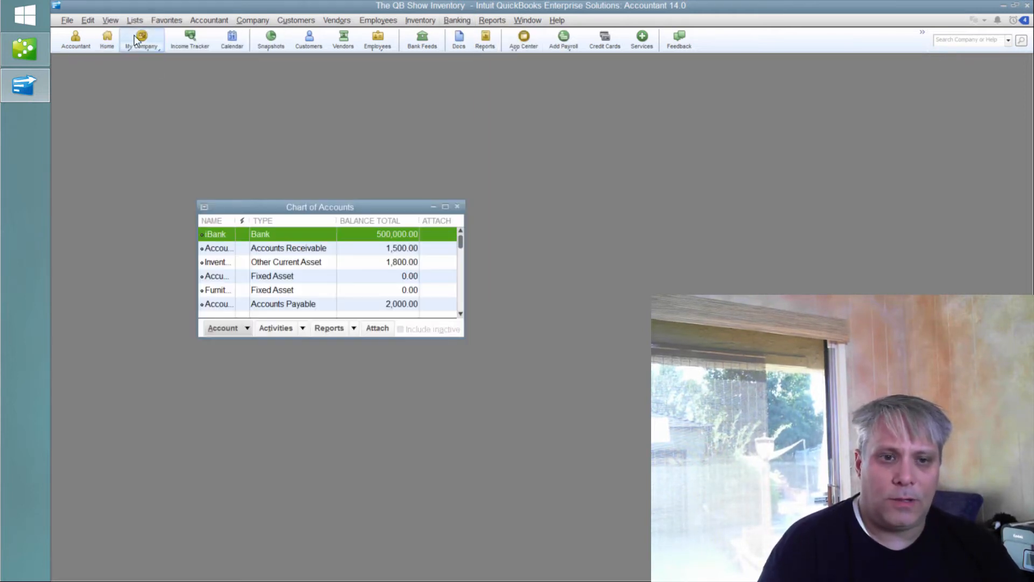
{"action": "left_click", "coordinate": [445, 206]}
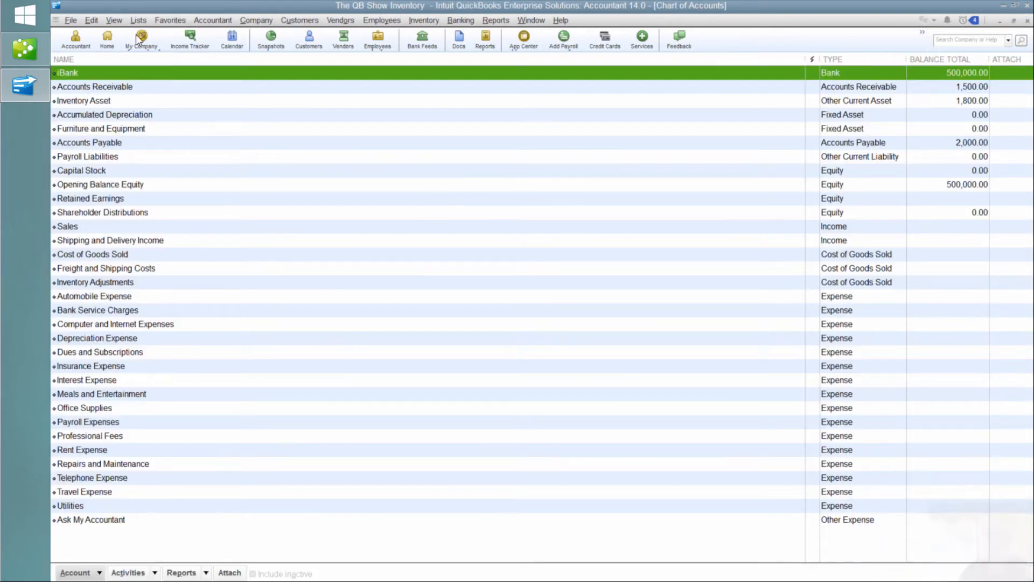
- Add a new account of type Bank named bBank to the Chart of Accounts and save it
{"action": "left_click", "coordinate": [77, 573]}
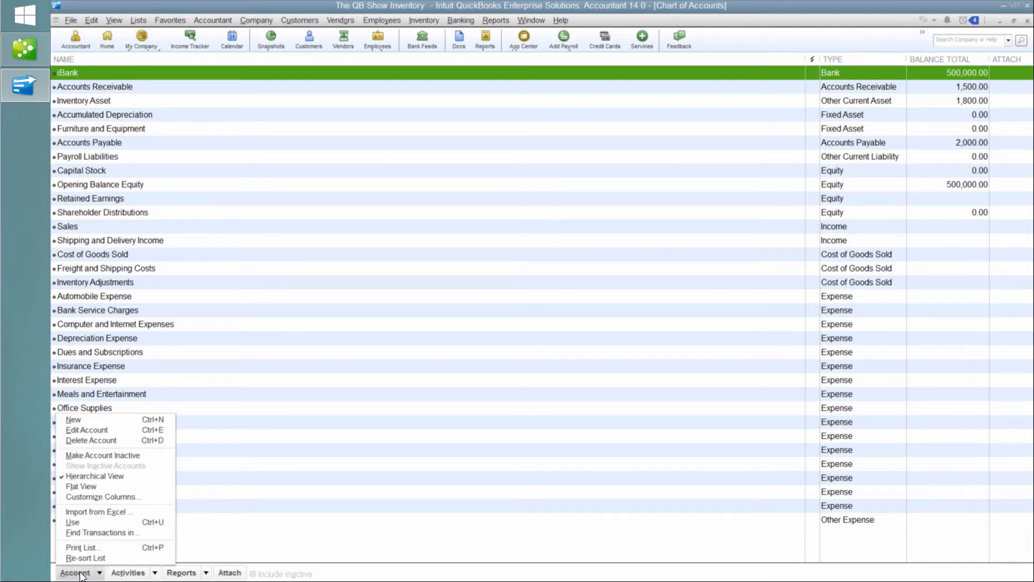
{"action": "left_click", "coordinate": [412, 527]}
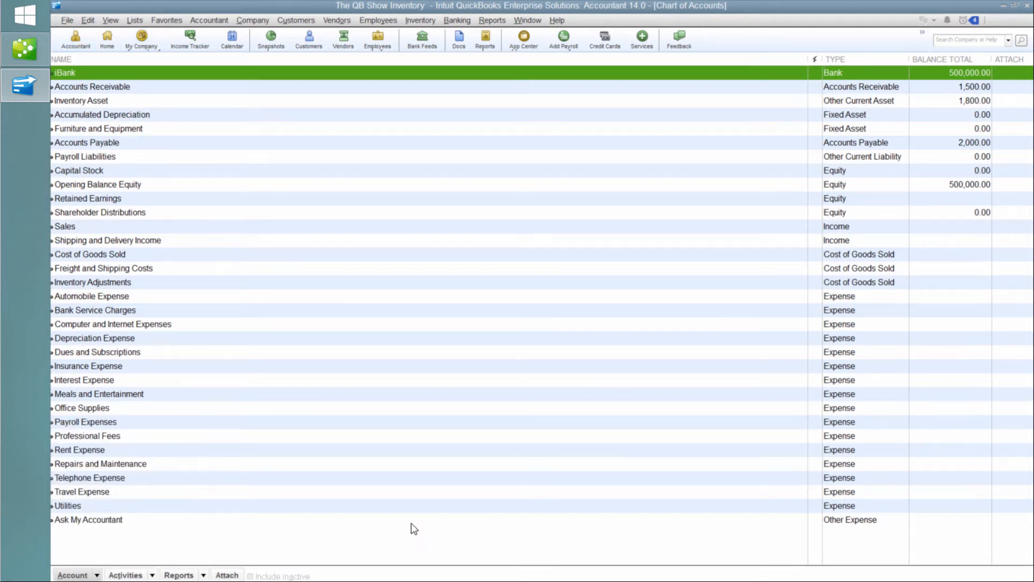
{"action": "left_click", "coordinate": [82, 420]}
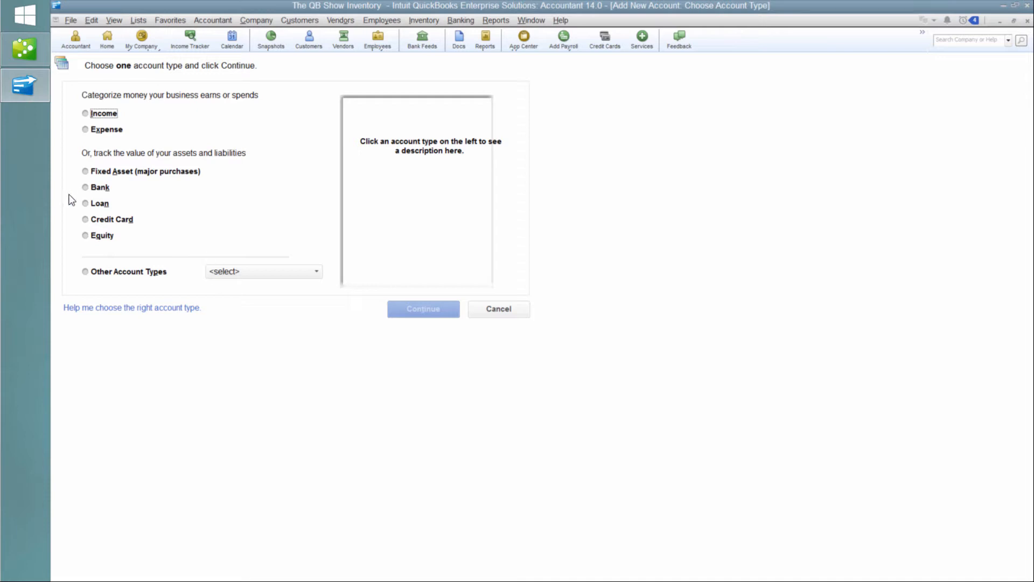
{"action": "left_click", "coordinate": [100, 188]}
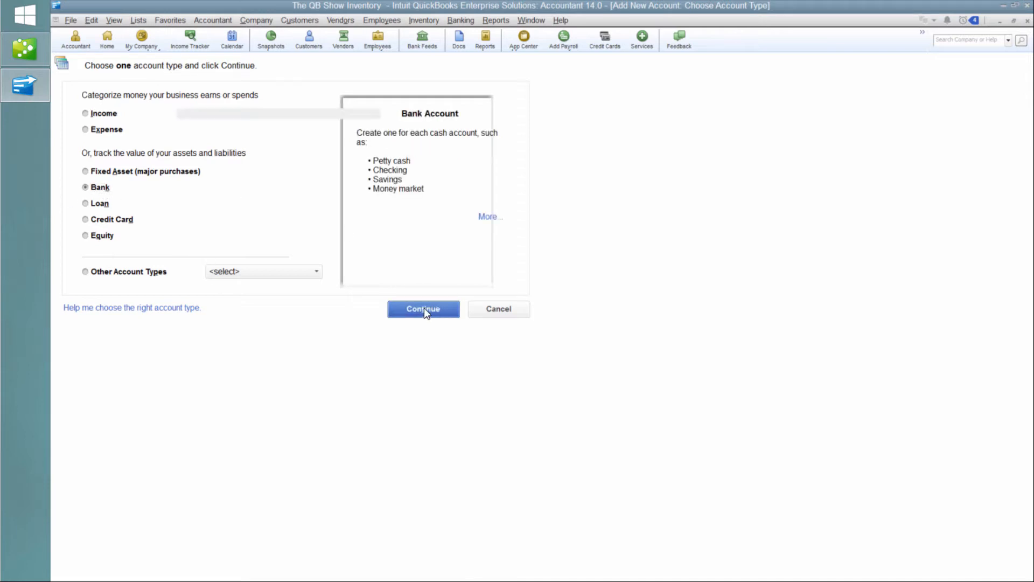
{"action": "left_click", "coordinate": [424, 309]}
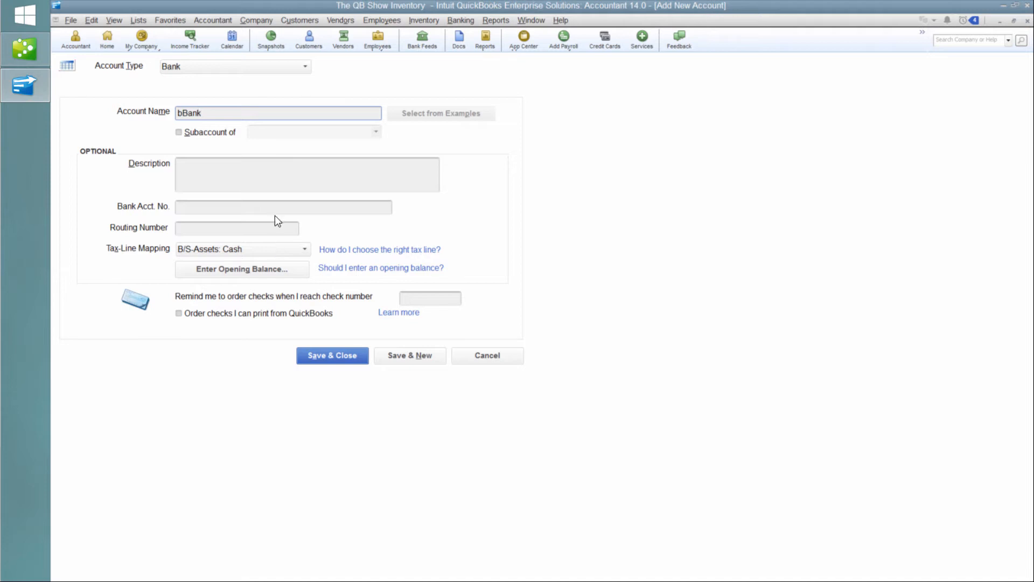
{"action": "left_click", "coordinate": [327, 352]}
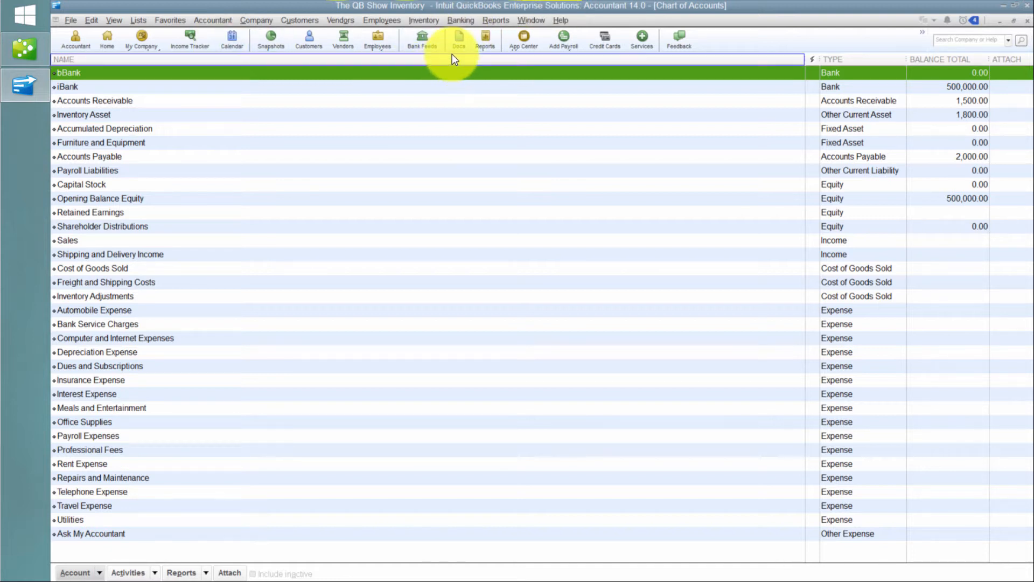
- Start a deposit to bBank and enter a new "Due To" account for the owner as its source account
{"action": "left_click", "coordinate": [461, 21]}
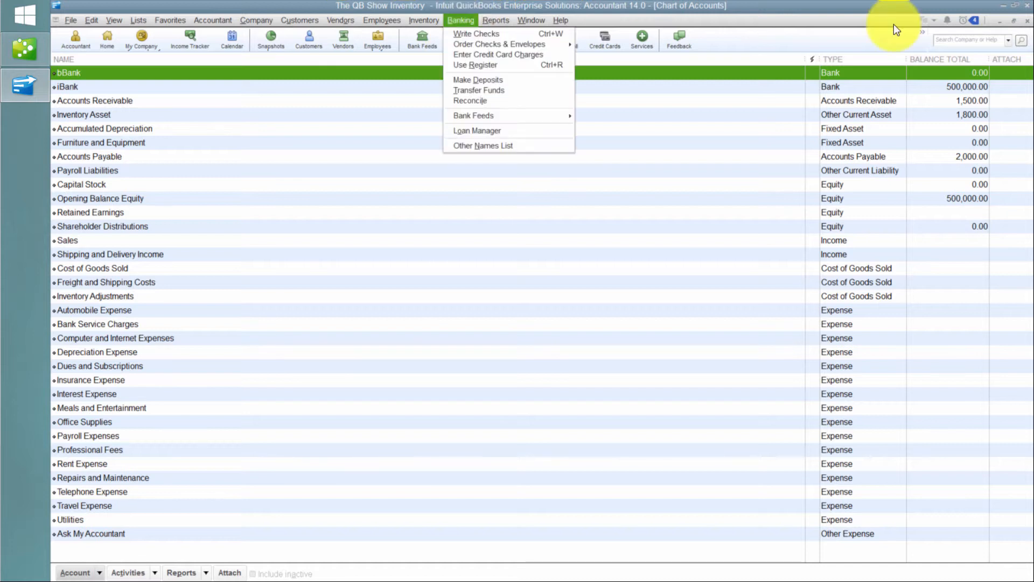
{"action": "left_click", "coordinate": [906, 103]}
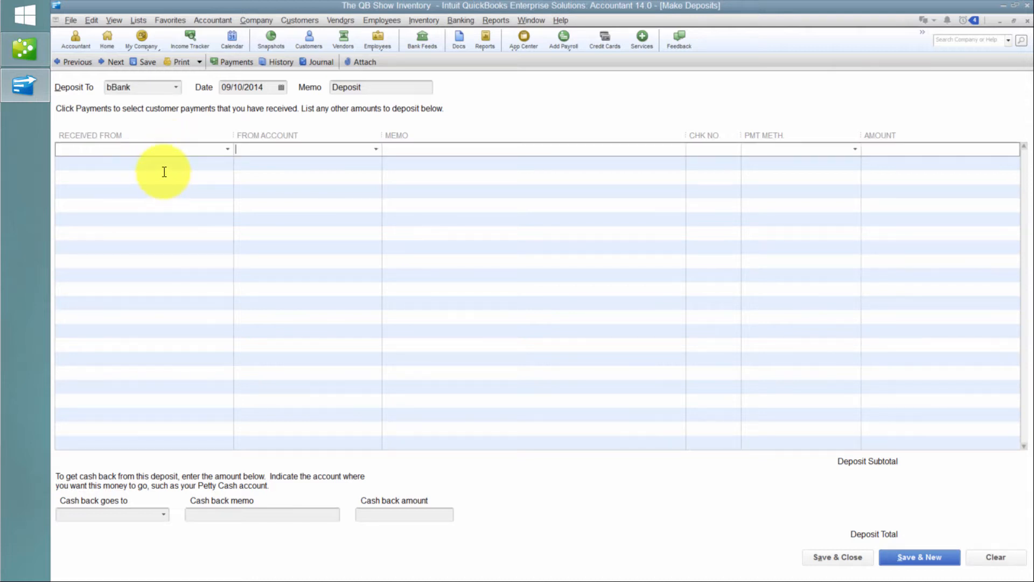
{"action": "type", "text": "Due"}
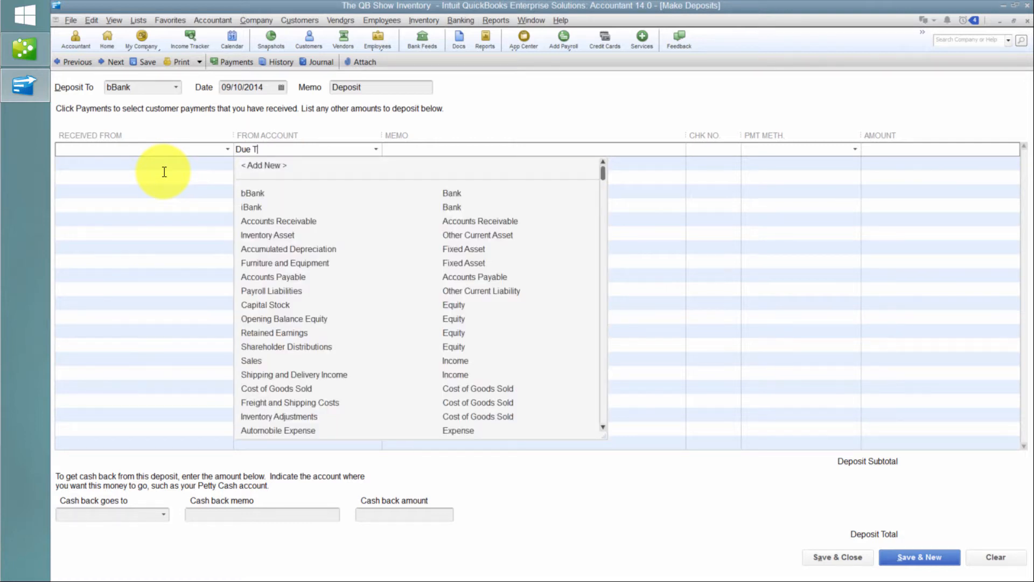
{"action": "type", "text": " To Todd"}
{"action": "key", "text": "Tab"}
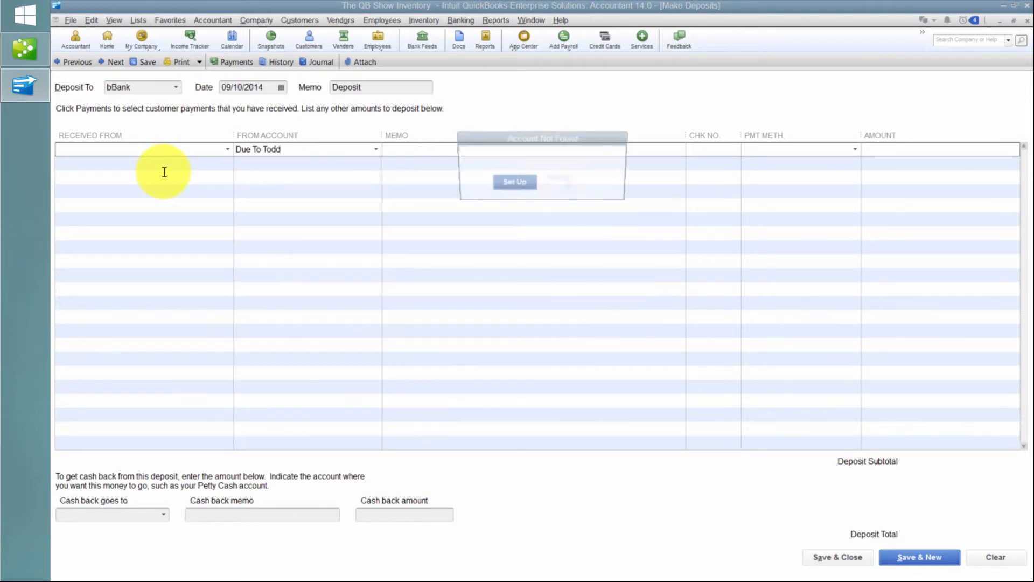
- Set up the owner's "Due To" account as an Other Current Liability and enter 5,000.00 as the deposit amount
{"action": "key", "text": "Return"}
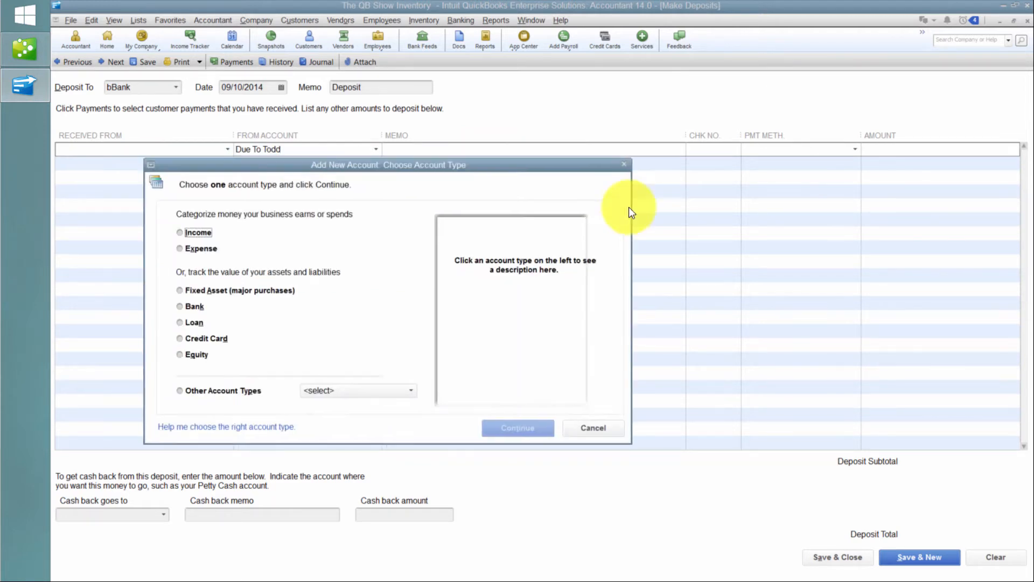
{"action": "left_click", "coordinate": [383, 390]}
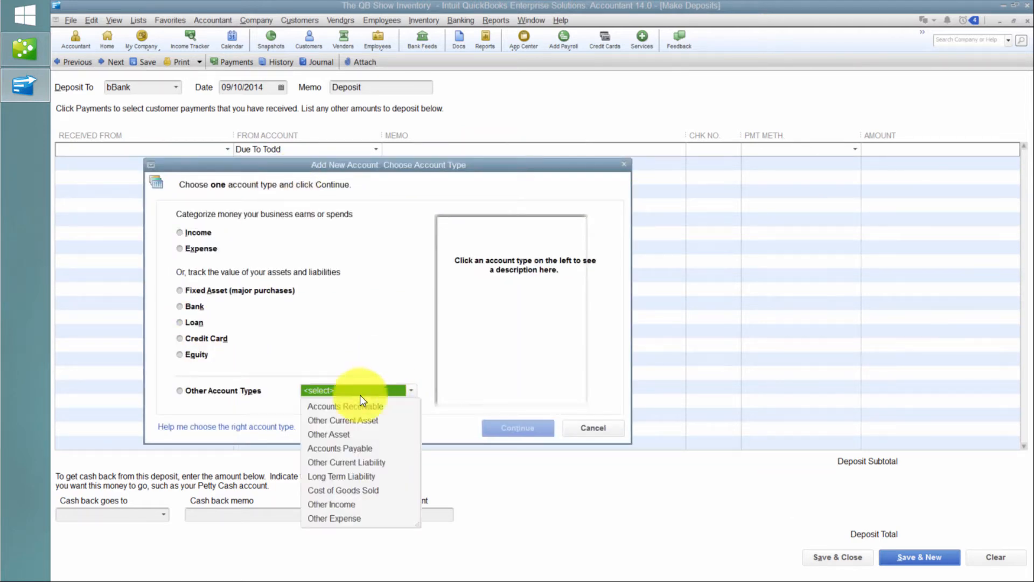
{"action": "left_click", "coordinate": [354, 462]}
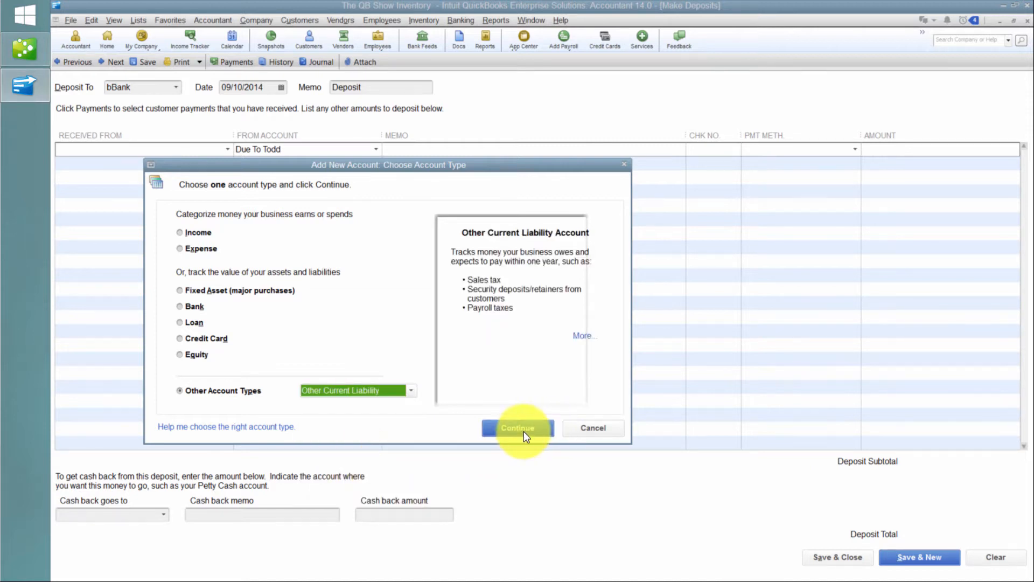
{"action": "left_click", "coordinate": [524, 431]}
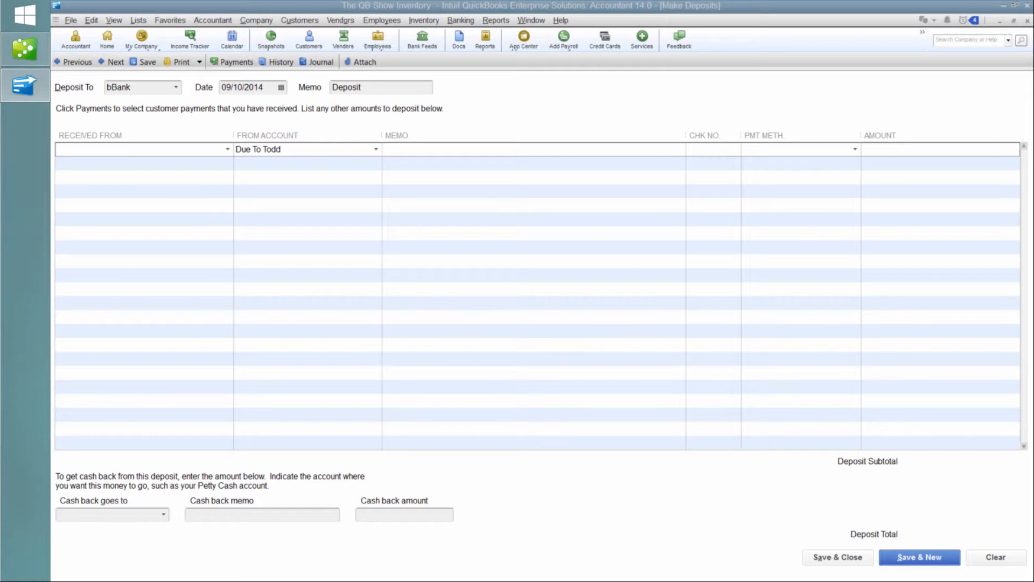
{"action": "left_click", "coordinate": [736, 467]}
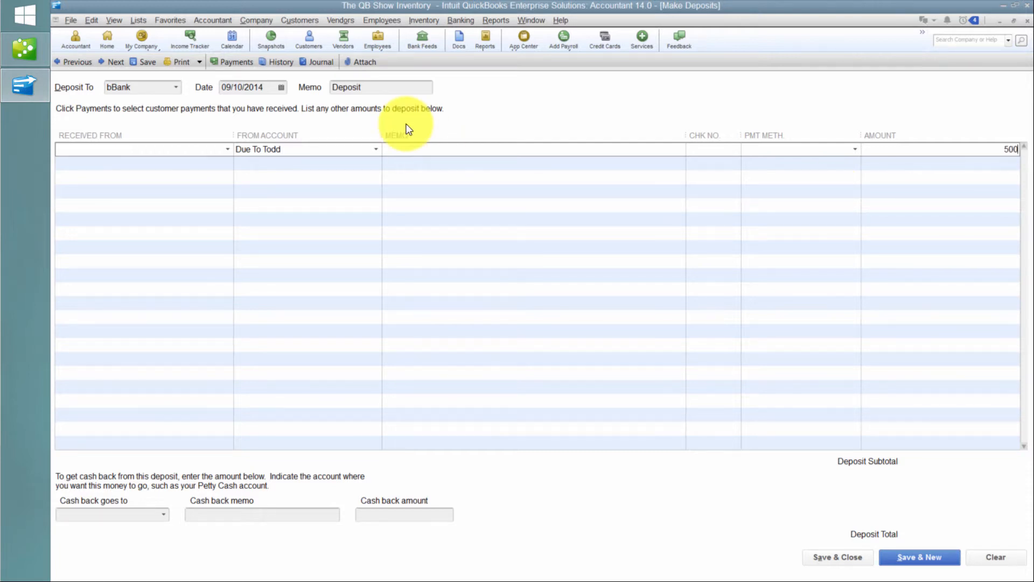
{"action": "key", "text": "shift+Tab"}
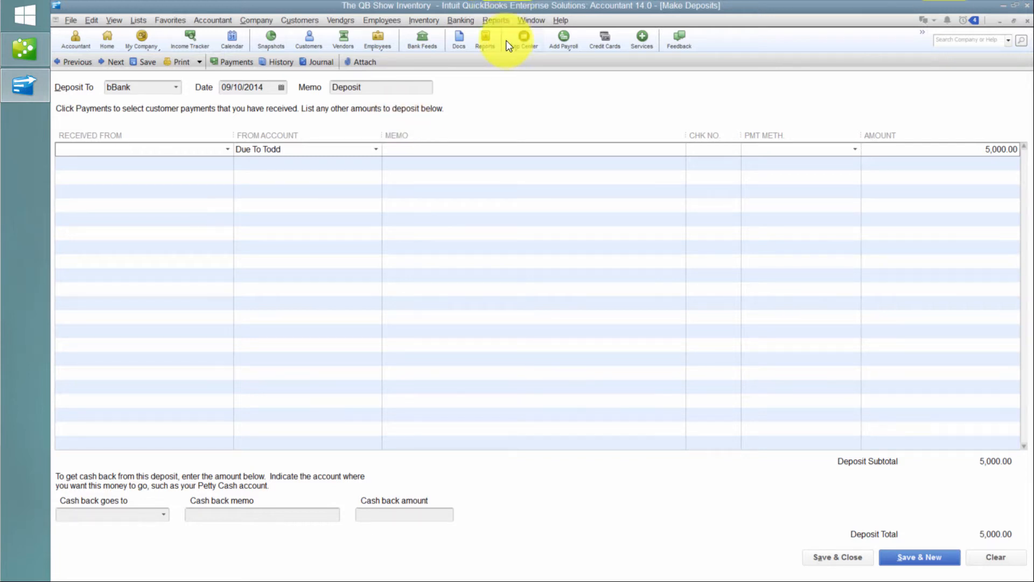
- Open the standard Balance Sheet and arrange it beside the unsaved deposit so both are in view
{"action": "left_click", "coordinate": [496, 20]}
{"action": "mouse_move", "coordinate": [522, 101]}
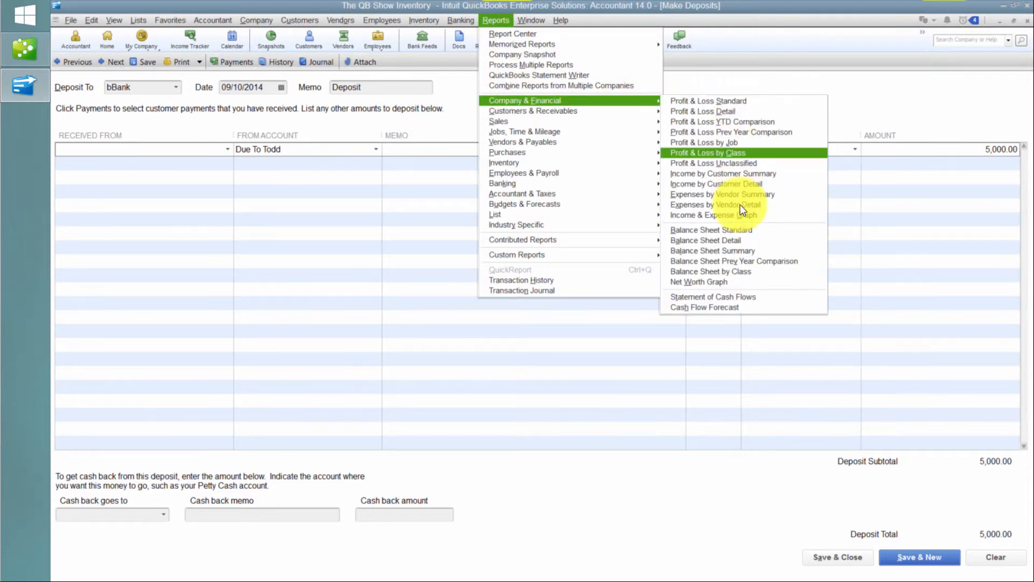
{"action": "left_click", "coordinate": [731, 230]}
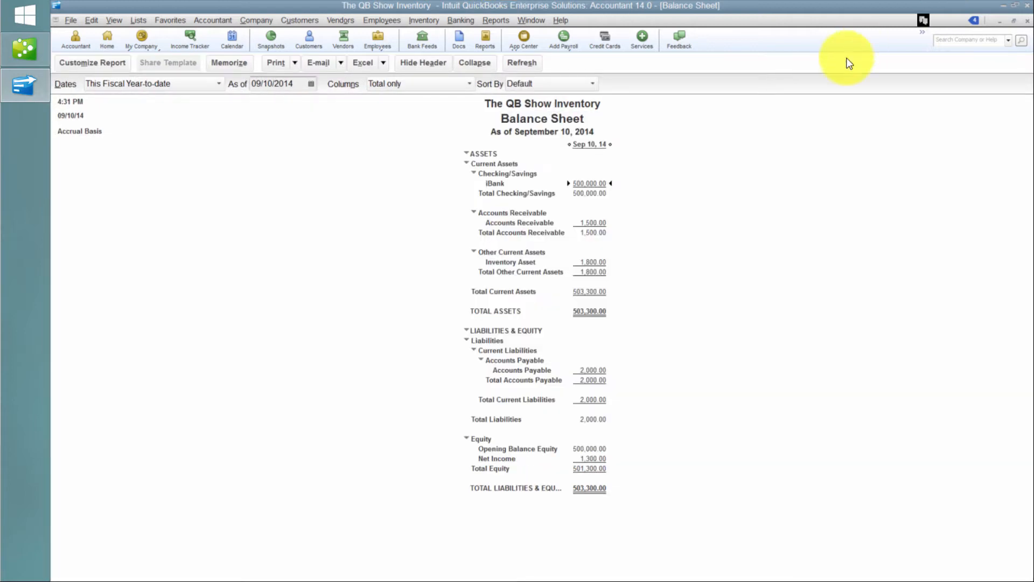
{"action": "left_click", "coordinate": [1013, 22]}
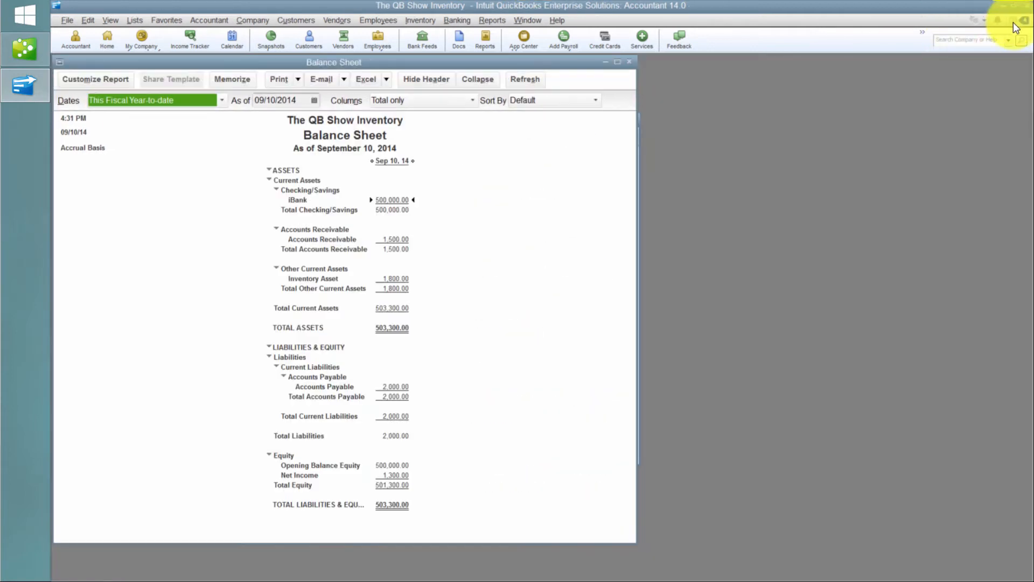
{"action": "left_click_drag", "start_coordinate": [667, 69], "coordinate": [796, 64]}
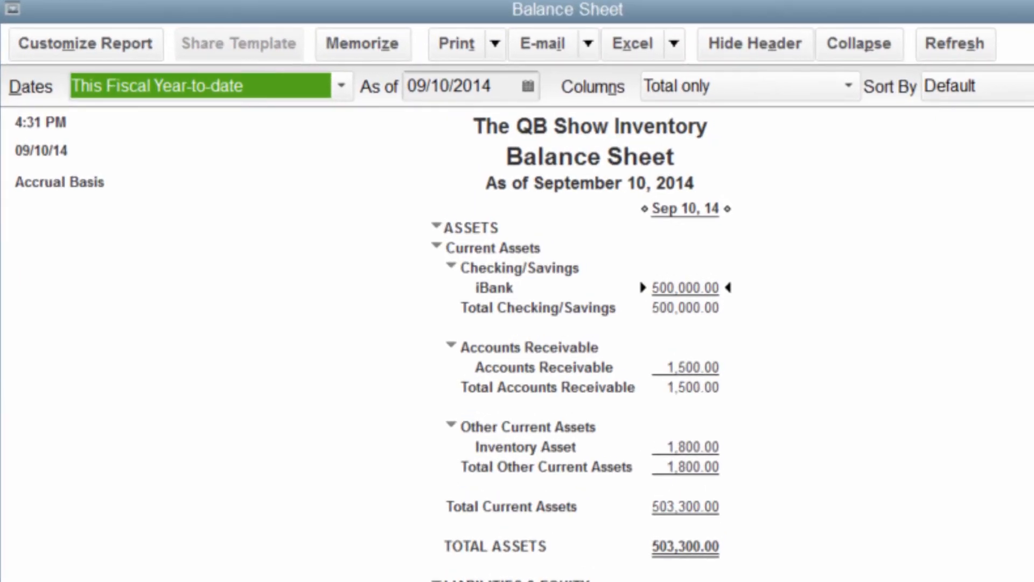
{"action": "left_click_drag", "start_coordinate": [1, 114], "coordinate": [1, 162]}
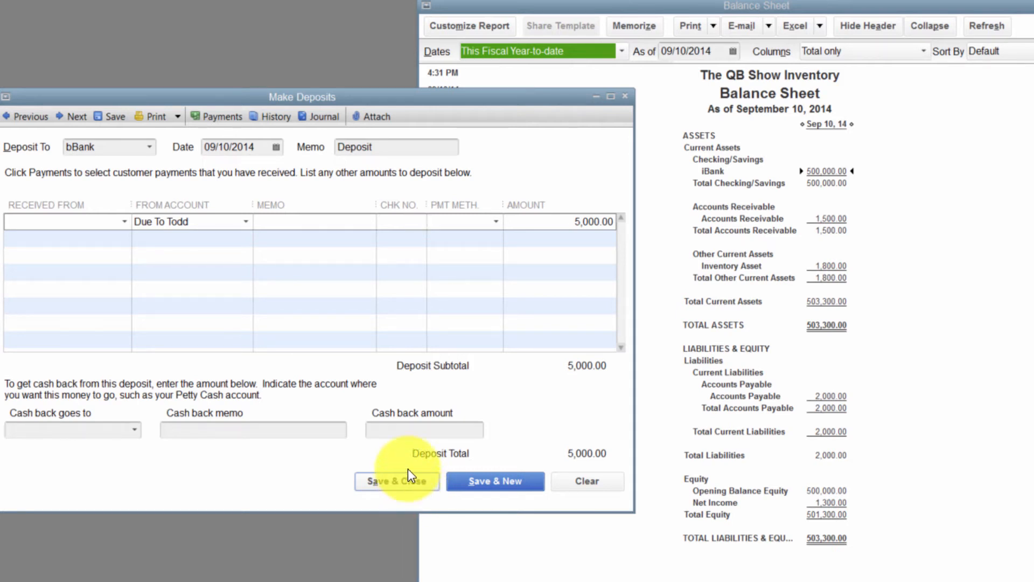
- Save and close the deposit, and reopen it by drilling down from the bBank balance on the Balance Sheet
{"action": "left_click", "coordinate": [400, 479]}
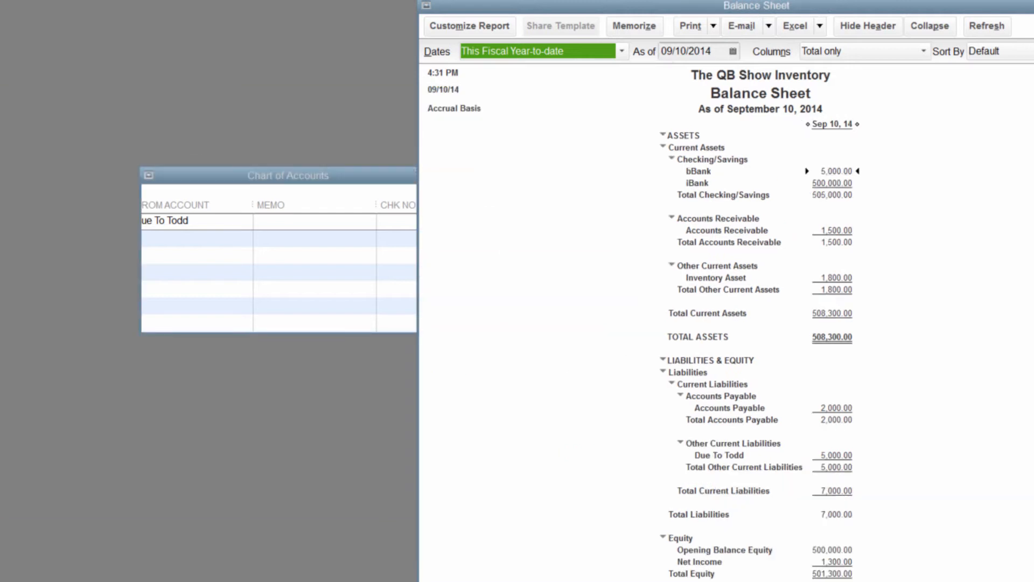
{"action": "left_click", "coordinate": [835, 460]}
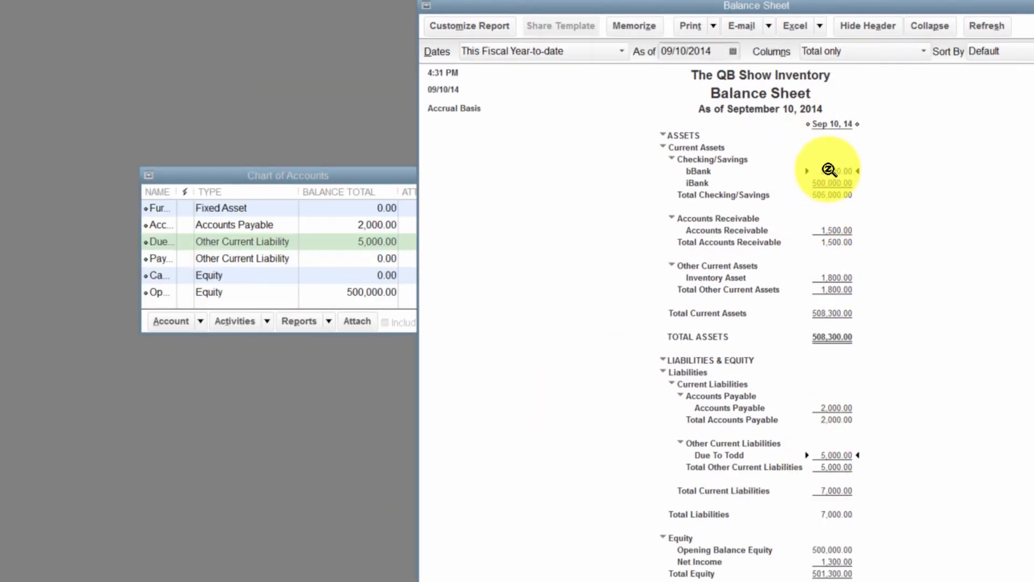
{"action": "left_click", "coordinate": [832, 171]}
{"action": "double_click", "coordinate": [832, 171]}
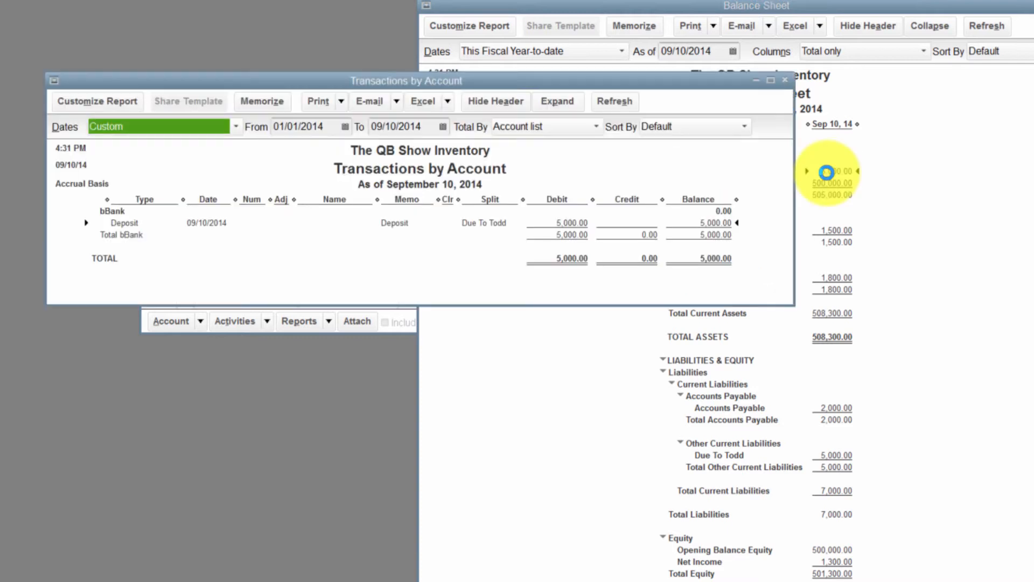
{"action": "double_click", "coordinate": [572, 224]}
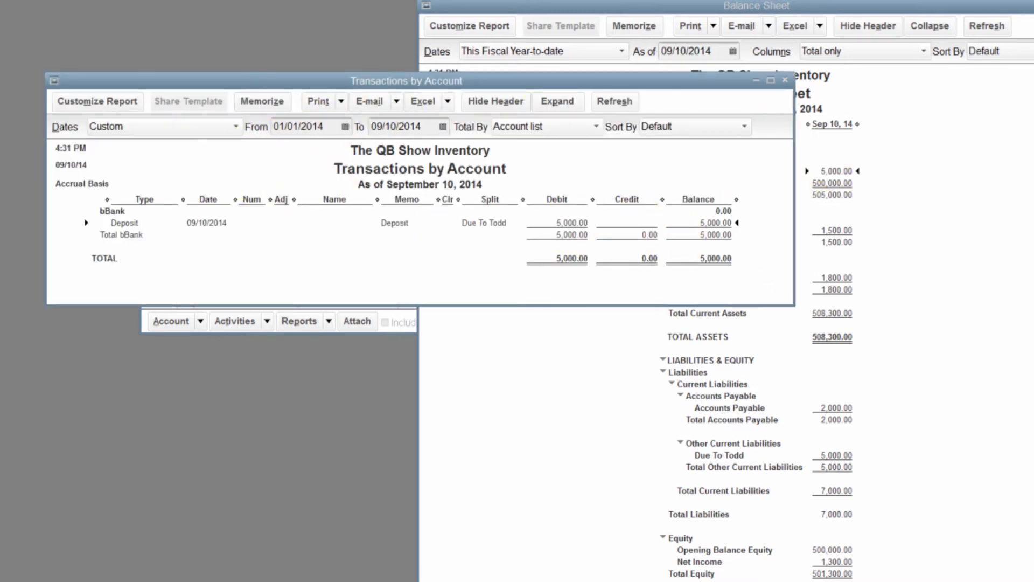
- Change the account the deposit goes to from bBank to iBank and record the changed transaction
{"action": "left_click", "coordinate": [132, 149]}
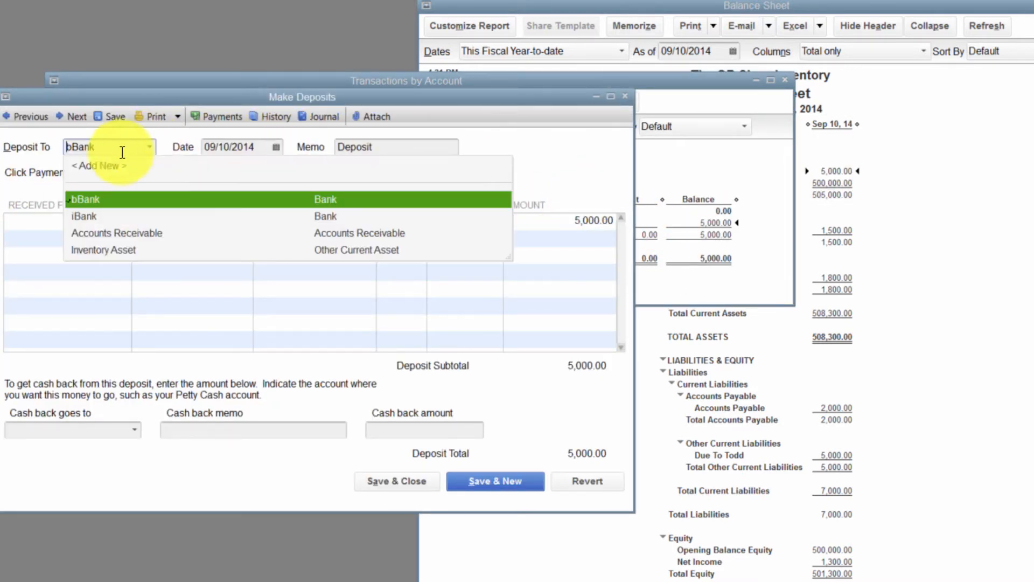
{"action": "left_click", "coordinate": [85, 201]}
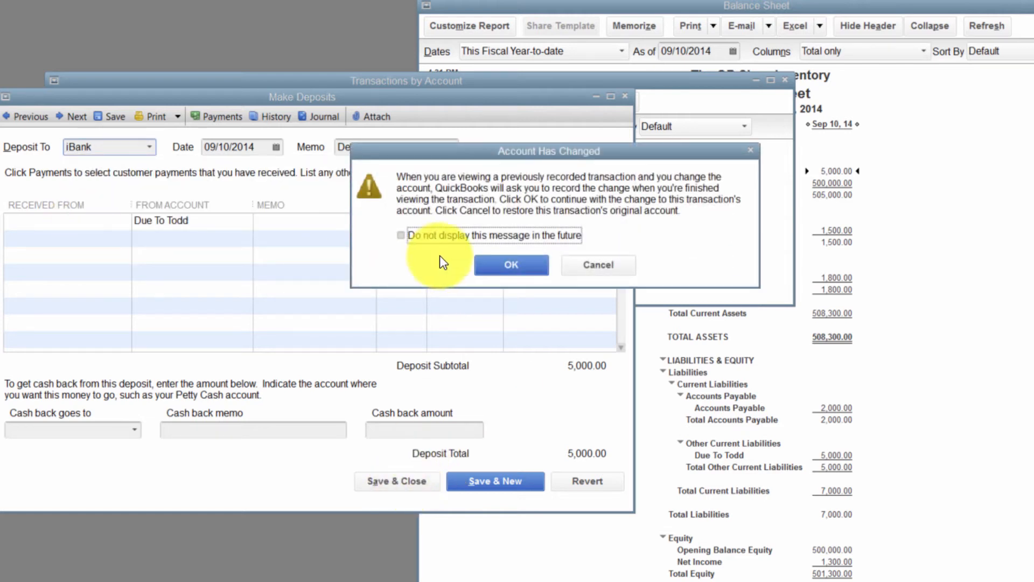
{"action": "left_click", "coordinate": [509, 265]}
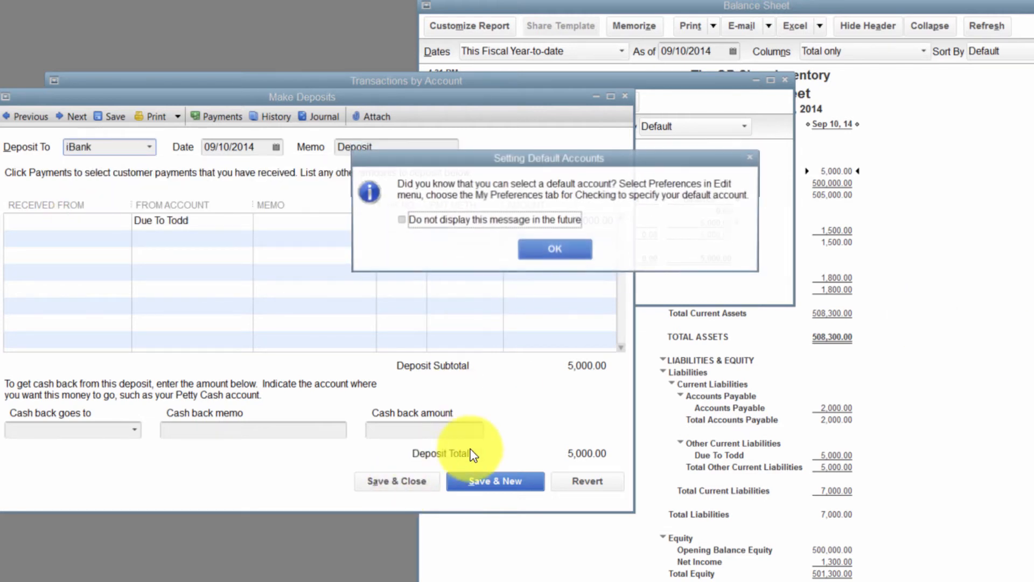
{"action": "left_click", "coordinate": [555, 249]}
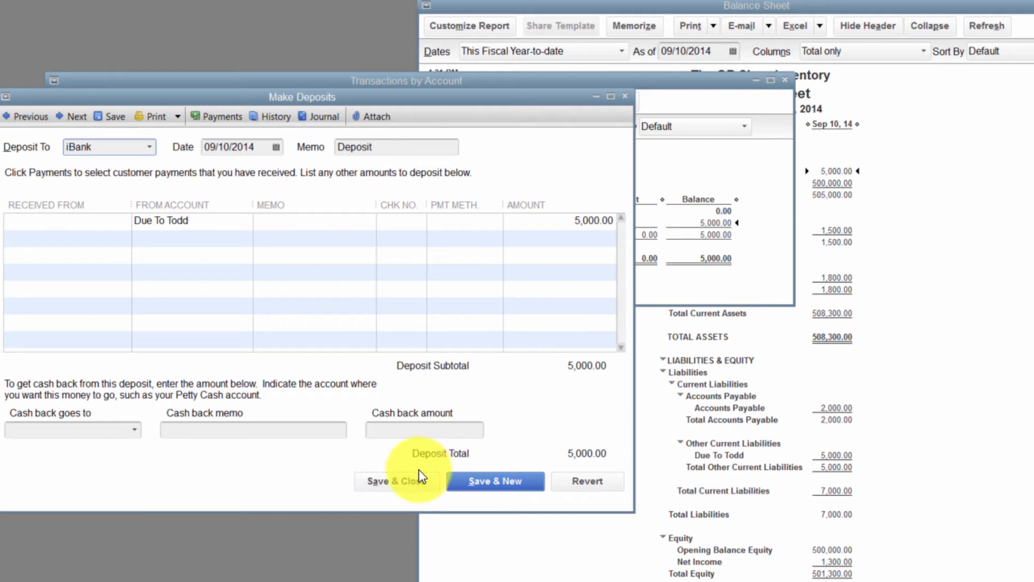
{"action": "left_click", "coordinate": [372, 481]}
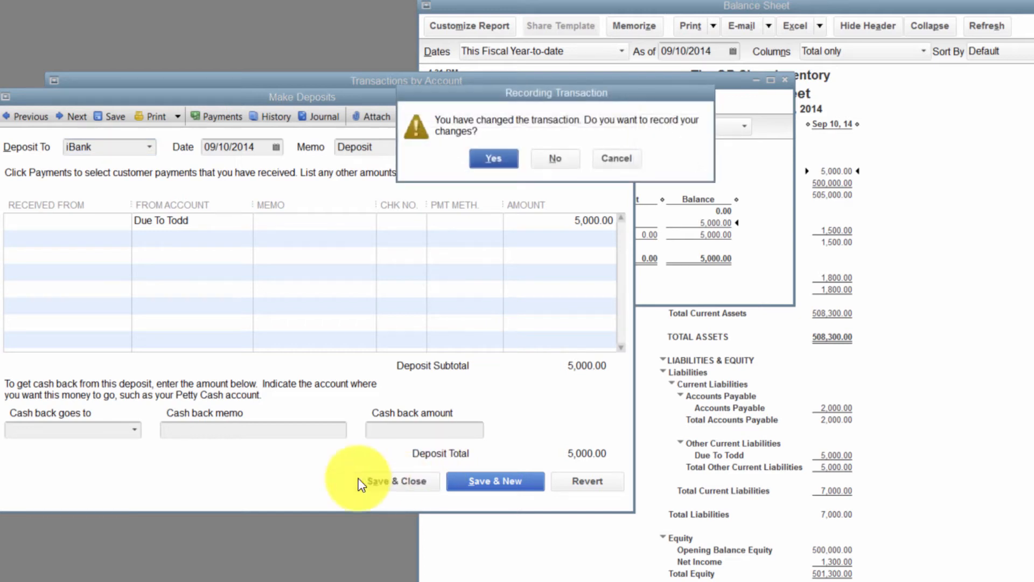
{"action": "left_click", "coordinate": [493, 157]}
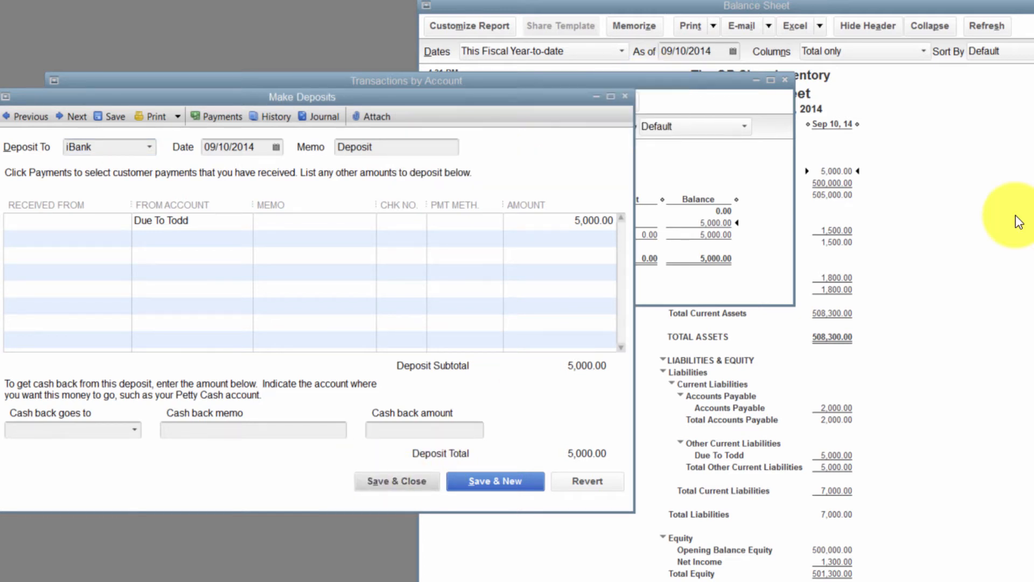
- Close the Transactions by Account report, mark the owner's Due To balance on the Balance Sheet, and bring the Chart of Accounts forward
{"action": "left_click", "coordinate": [786, 81]}
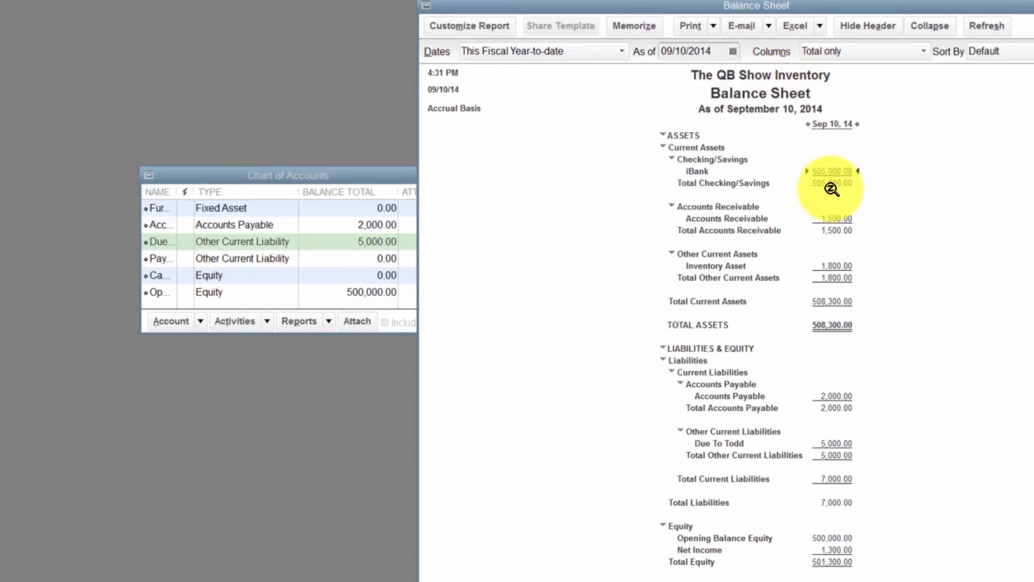
{"action": "left_click", "coordinate": [832, 442]}
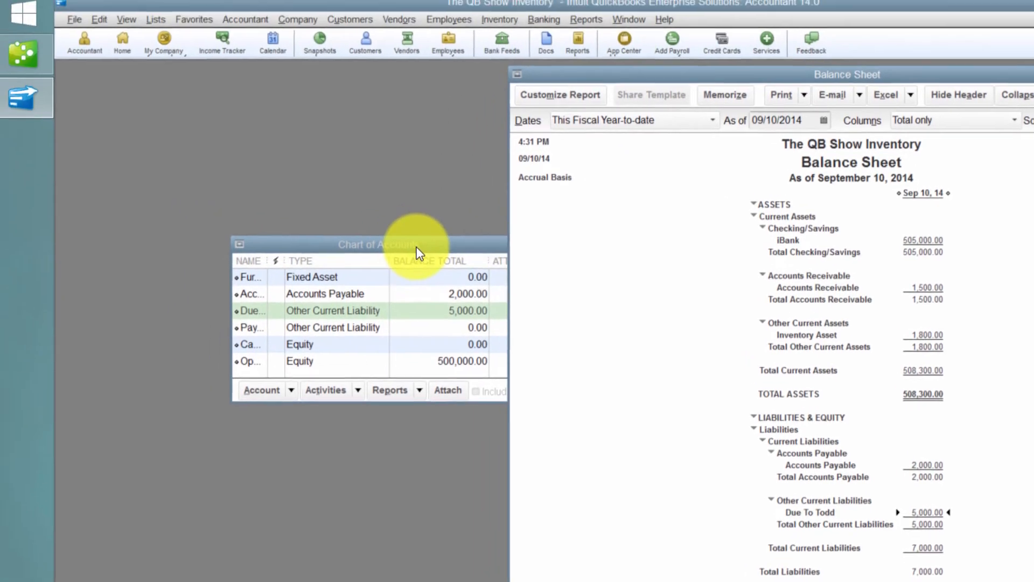
{"action": "left_click_drag", "start_coordinate": [318, 176], "coordinate": [296, 168]}
- Record a funds transfer of 5,000 from iBank to bBank, and save and close it
{"action": "left_click", "coordinate": [550, 24]}
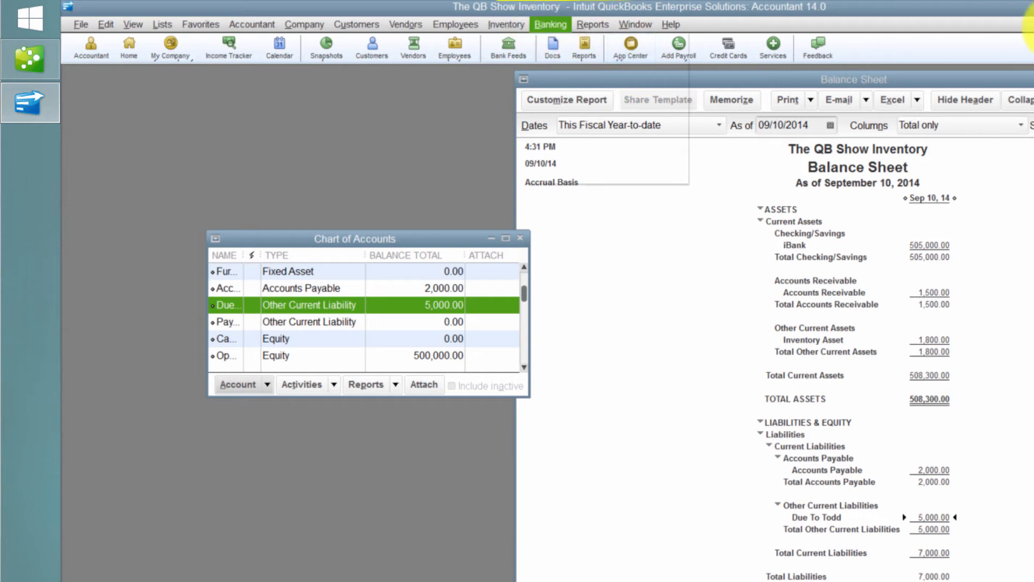
{"action": "left_click", "coordinate": [569, 108]}
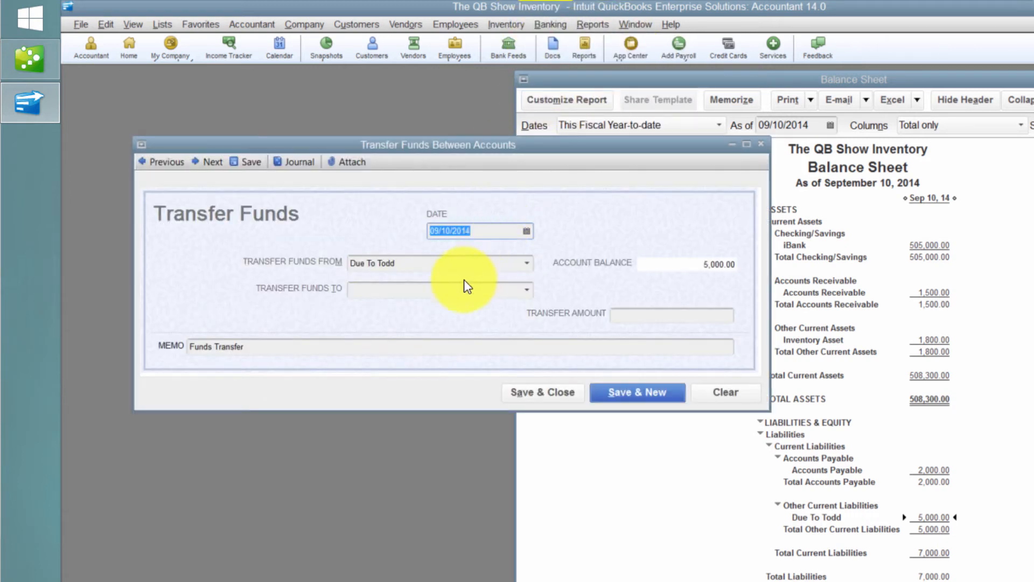
{"action": "left_click", "coordinate": [527, 262]}
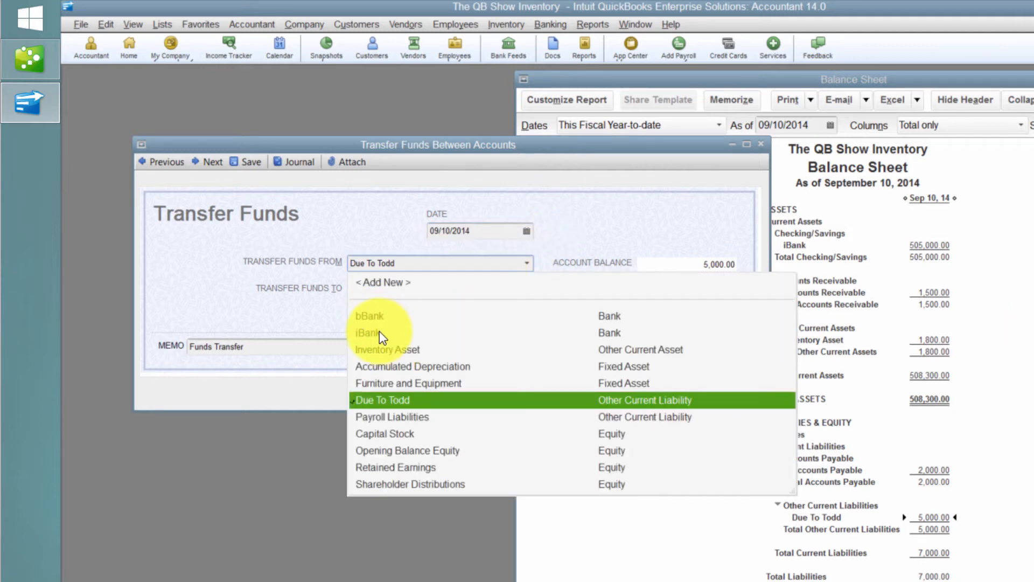
{"action": "left_click", "coordinate": [397, 333]}
{"action": "left_click", "coordinate": [527, 291]}
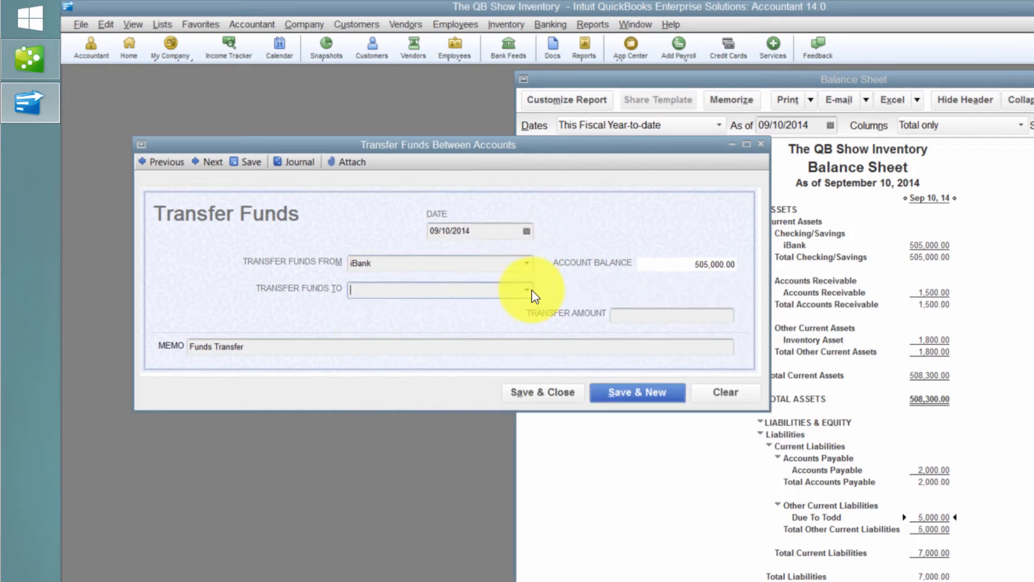
{"action": "left_click", "coordinate": [373, 347]}
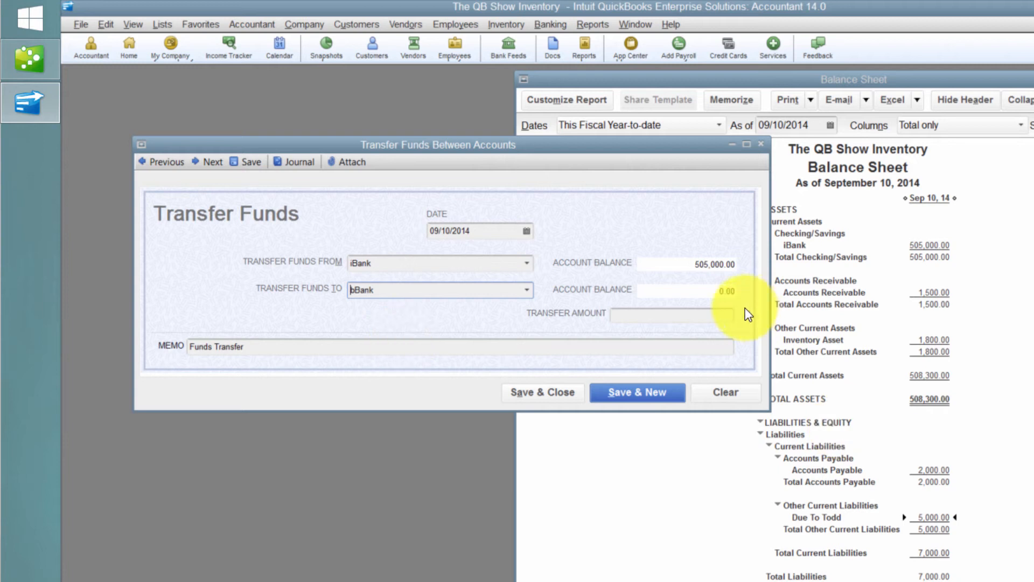
{"action": "left_click", "coordinate": [727, 313]}
{"action": "type", "text": "5000"}
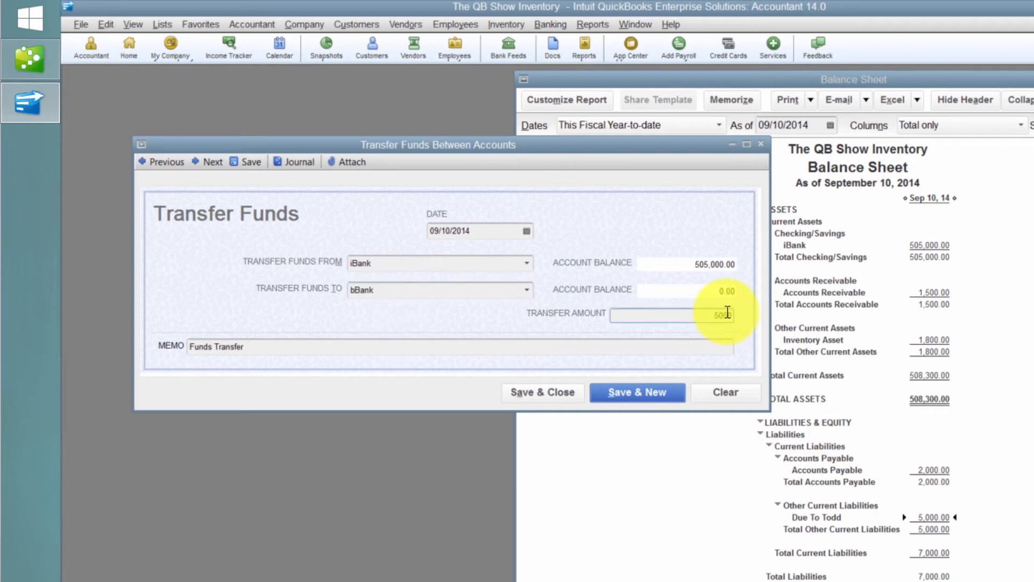
{"action": "key", "text": "Tab"}
{"action": "left_click", "coordinate": [543, 392]}
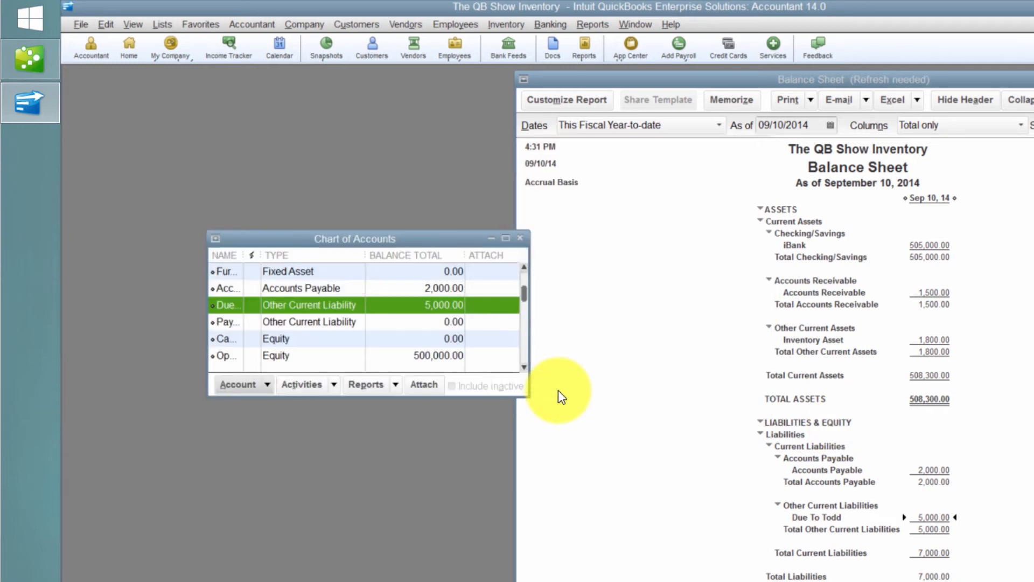
- Check the bBank and iBank balances on the refreshed Balance Sheet
{"action": "left_click", "coordinate": [918, 244]}
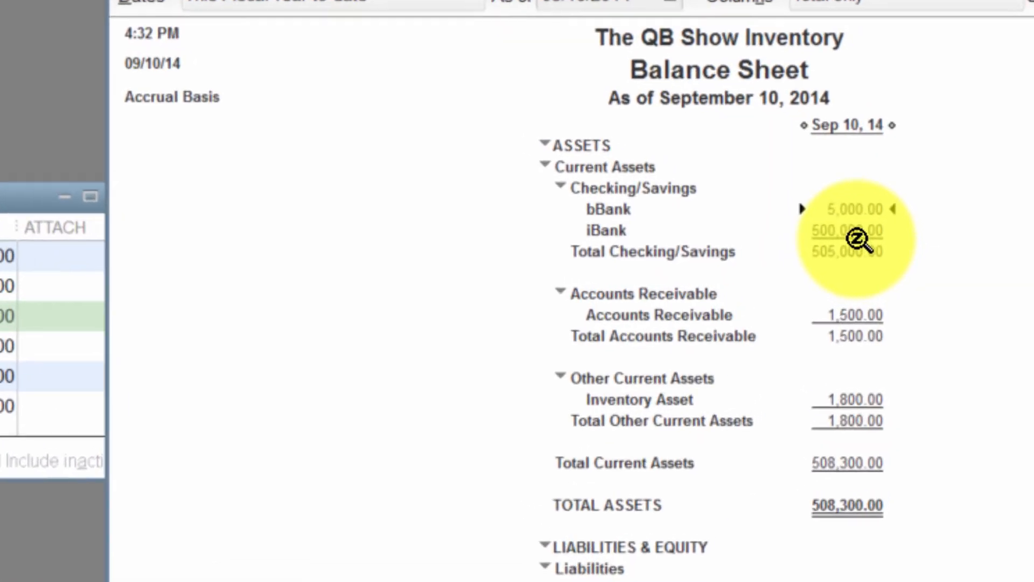
{"action": "left_click", "coordinate": [857, 231]}
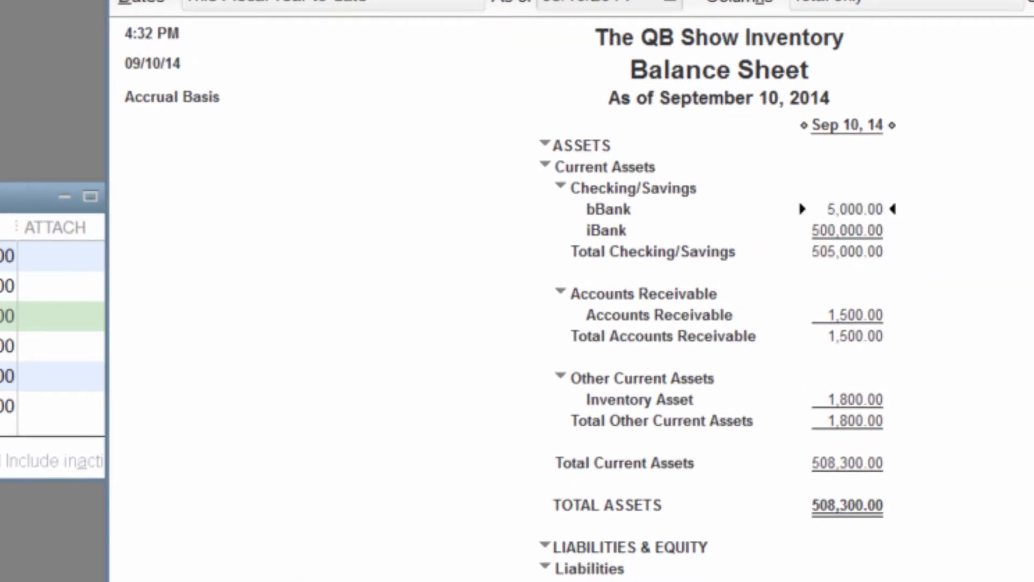
{"action": "left_click", "coordinate": [854, 211]}
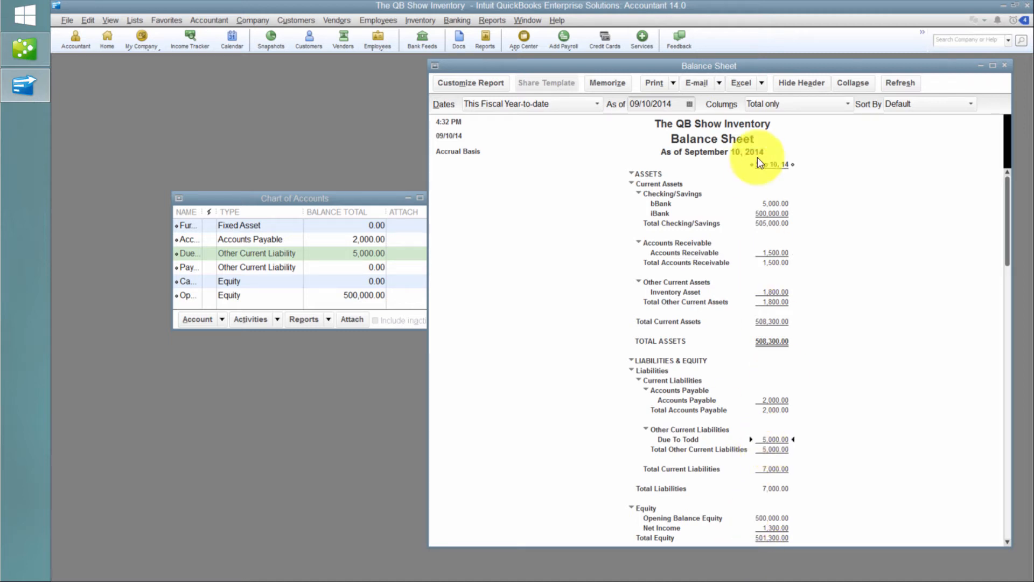
{"action": "left_click", "coordinate": [767, 203]}
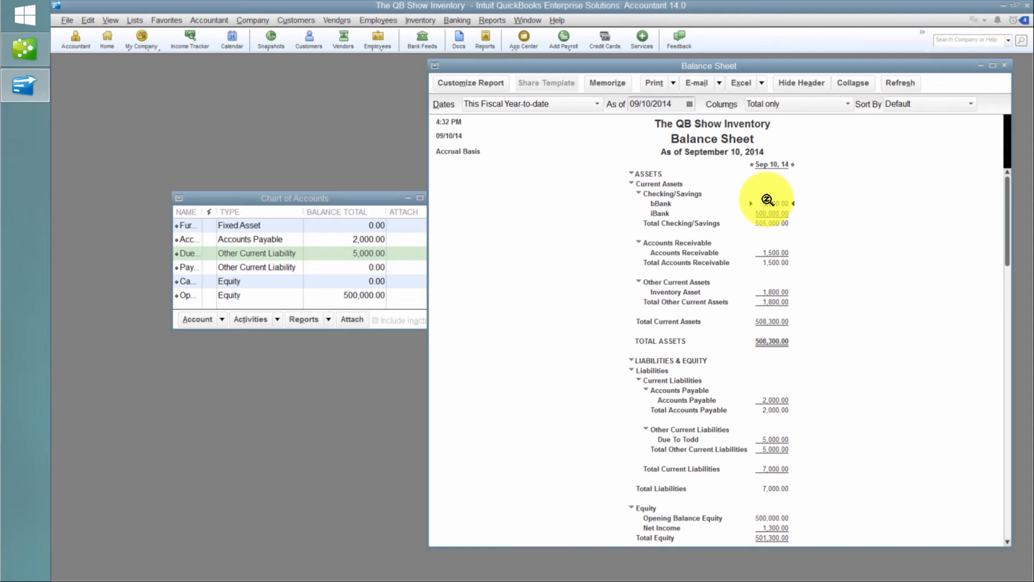
- Enlarge the Chart of Accounts to show full account names, and arrange it beside a narrowed Balance Sheet without overlap
{"action": "left_click_drag", "start_coordinate": [301, 200], "coordinate": [245, 123]}
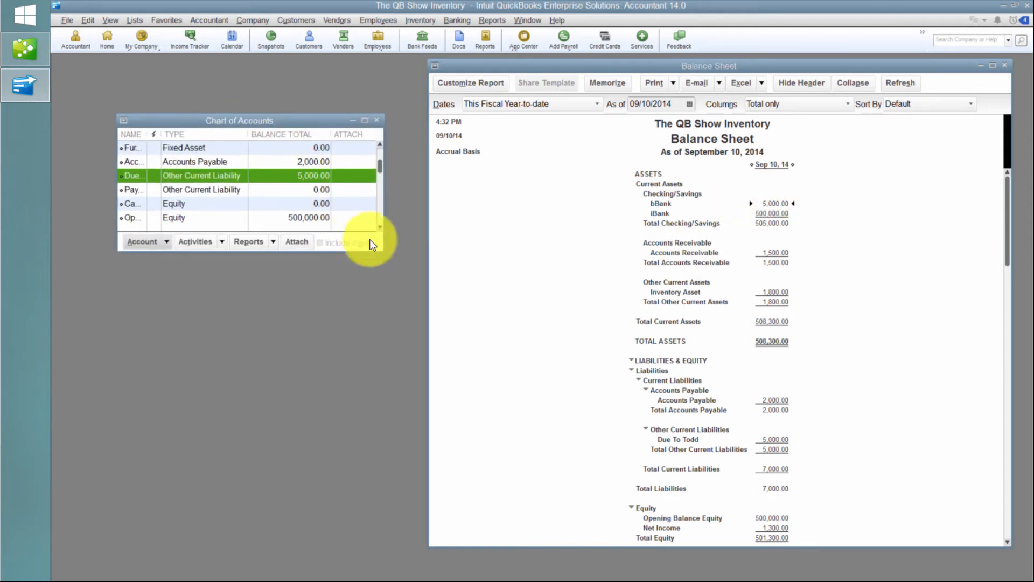
{"action": "left_click_drag", "start_coordinate": [381, 249], "coordinate": [490, 353]}
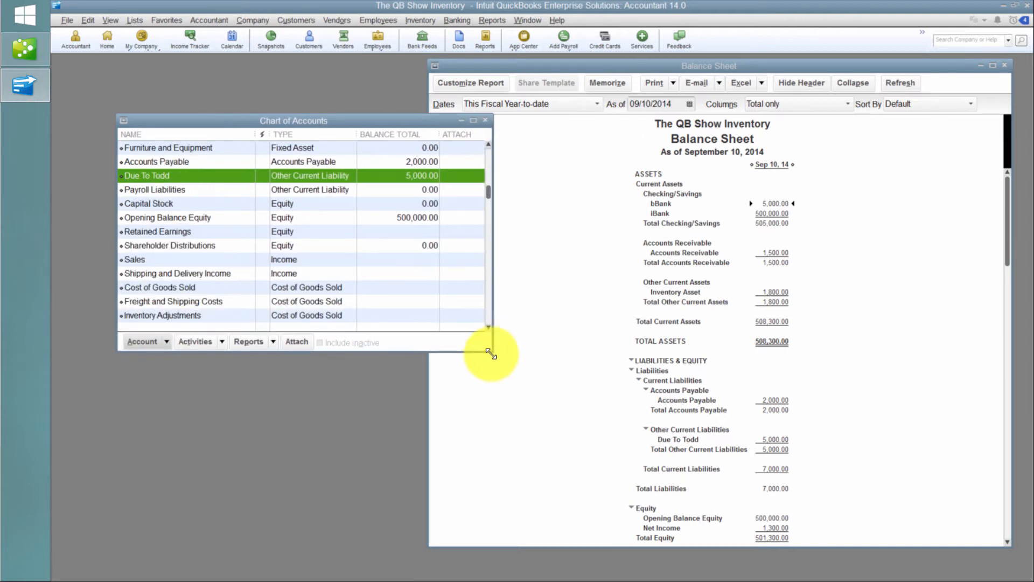
{"action": "left_click_drag", "start_coordinate": [328, 121], "coordinate": [266, 69]}
{"action": "left_click_drag", "start_coordinate": [747, 67], "coordinate": [765, 64]}
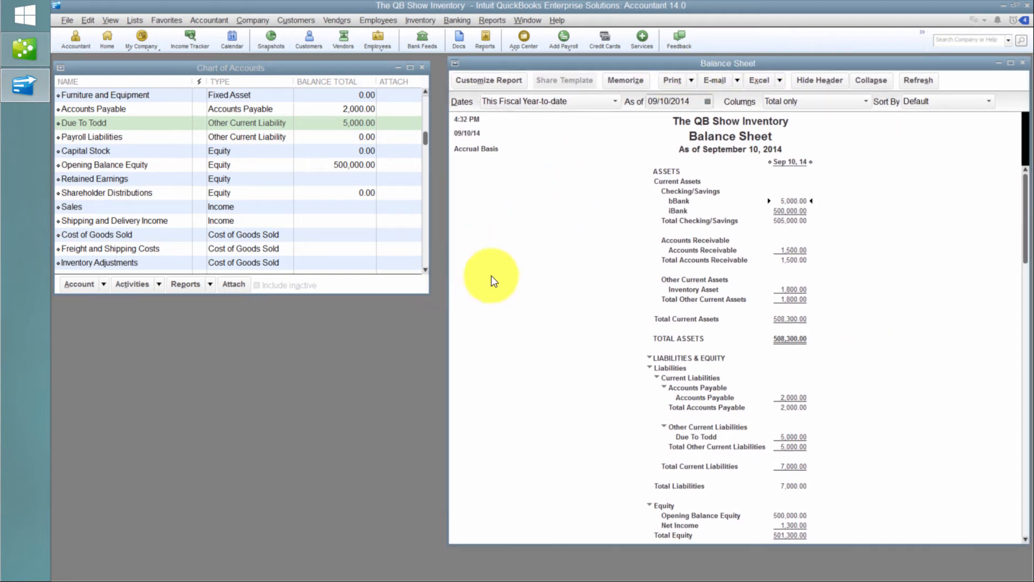
{"action": "left_click_drag", "start_coordinate": [447, 278], "coordinate": [577, 278]}
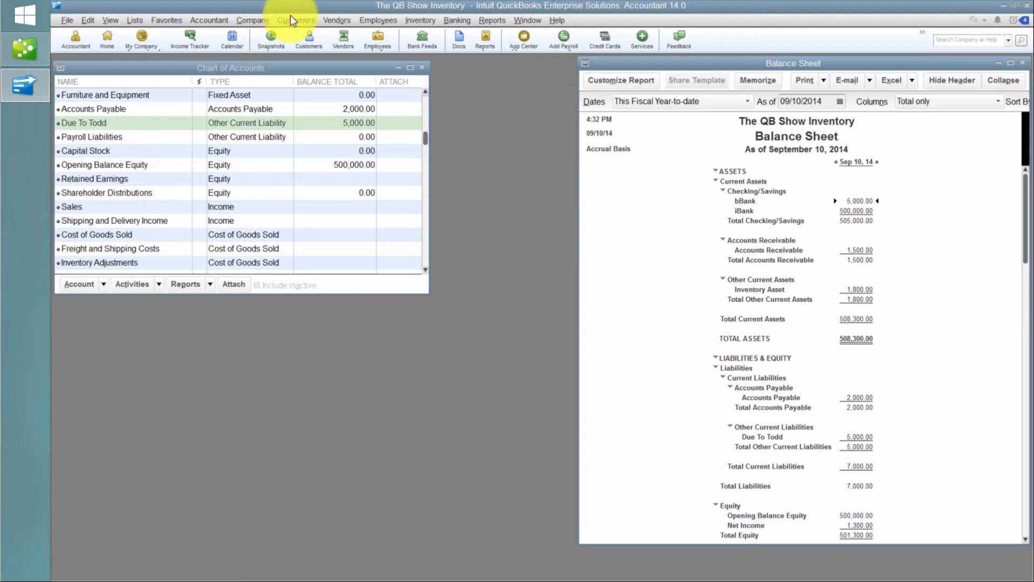
- Record a 5,000.00 deposit to bBank from the owner's Due To account, save and close it, and check that liability on the Balance Sheet
{"action": "left_click", "coordinate": [448, 24]}
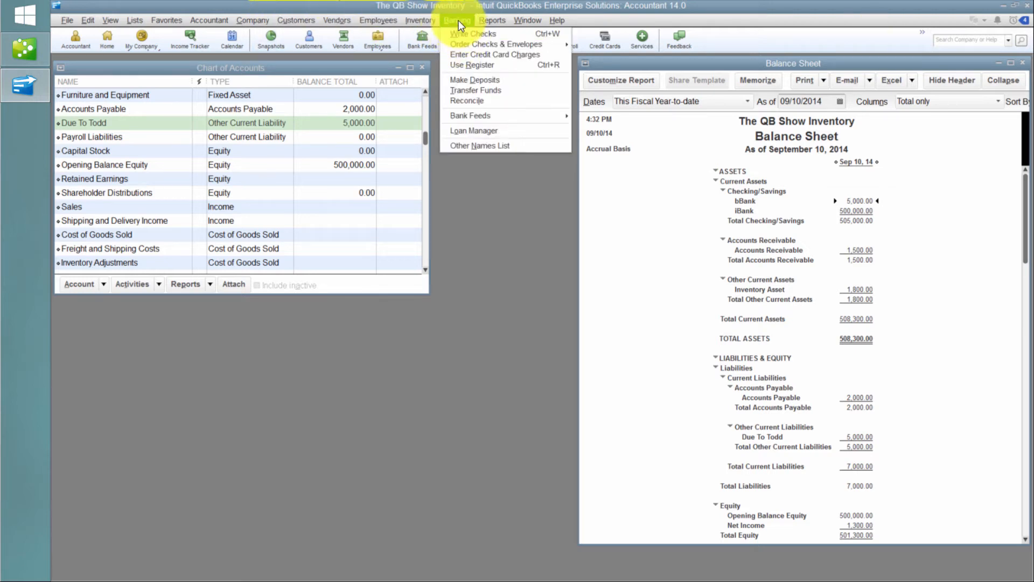
{"action": "left_click", "coordinate": [474, 80]}
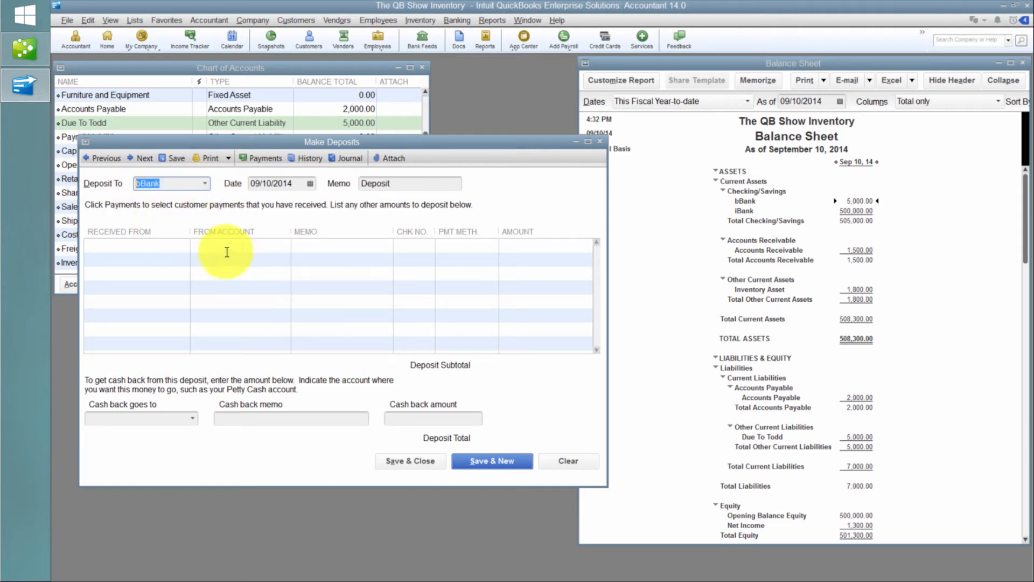
{"action": "left_click", "coordinate": [210, 245]}
{"action": "type", "text": "Due To Todd"}
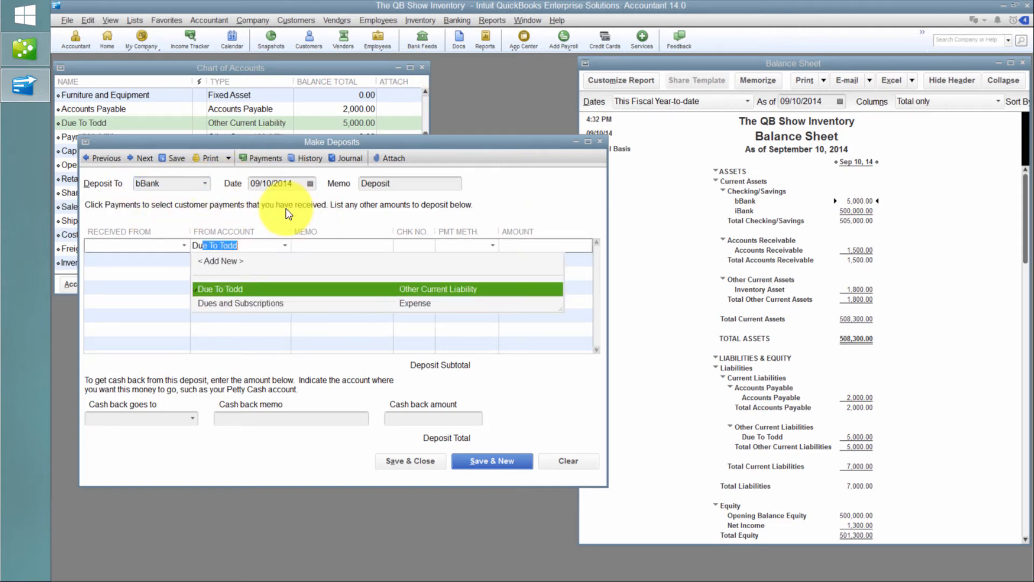
{"action": "key", "text": "Tab"}
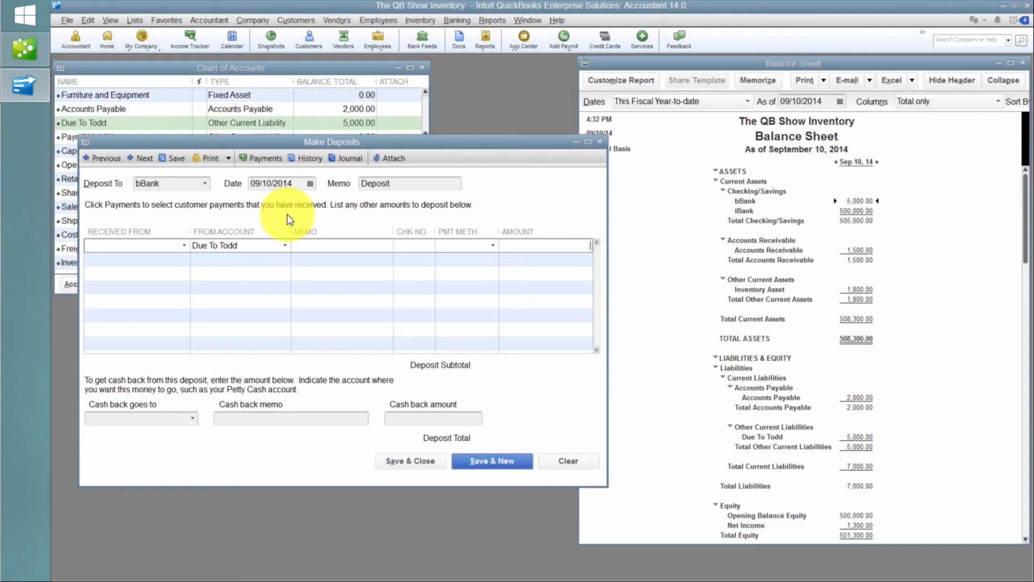
{"action": "type", "text": "5000"}
{"action": "key", "text": "Tab"}
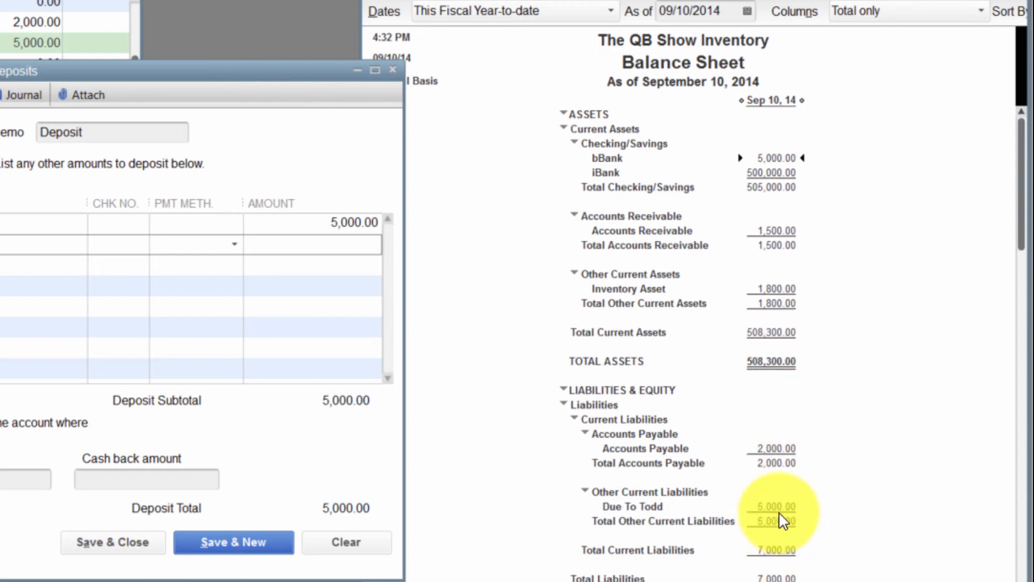
{"action": "left_click", "coordinate": [143, 543]}
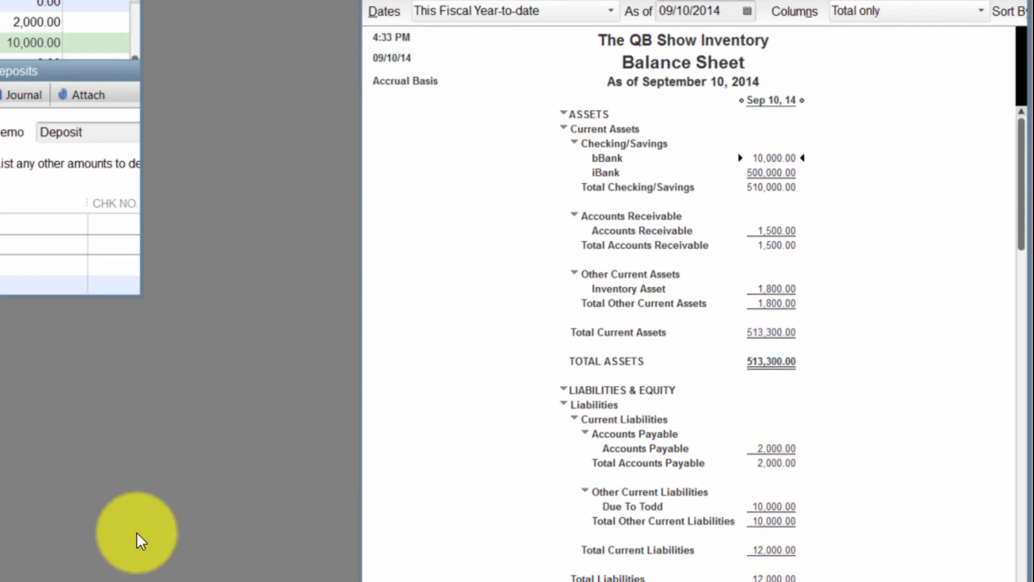
{"action": "left_click", "coordinate": [761, 508]}
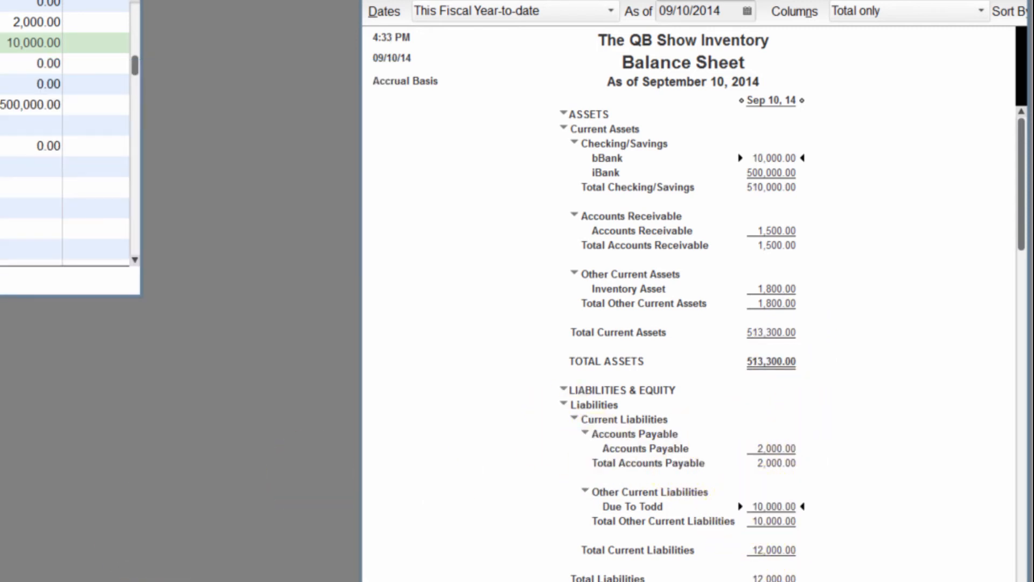